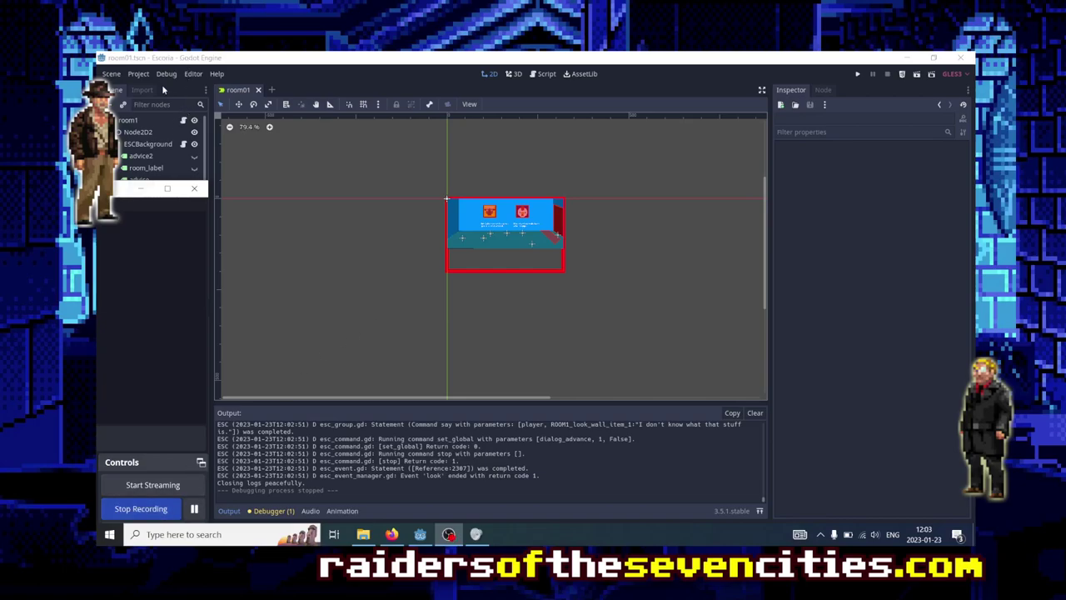
# - Test-play room01, walking the character around and looking at the left painting, then close the game
pyautogui.click(141, 188)
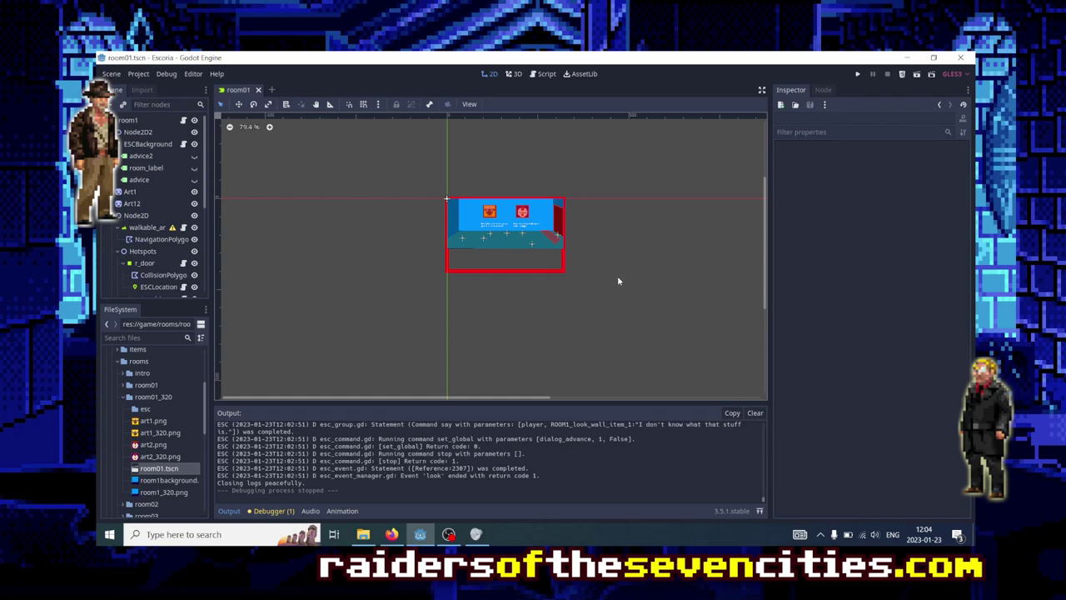
pyautogui.scroll(1, 618, 281)
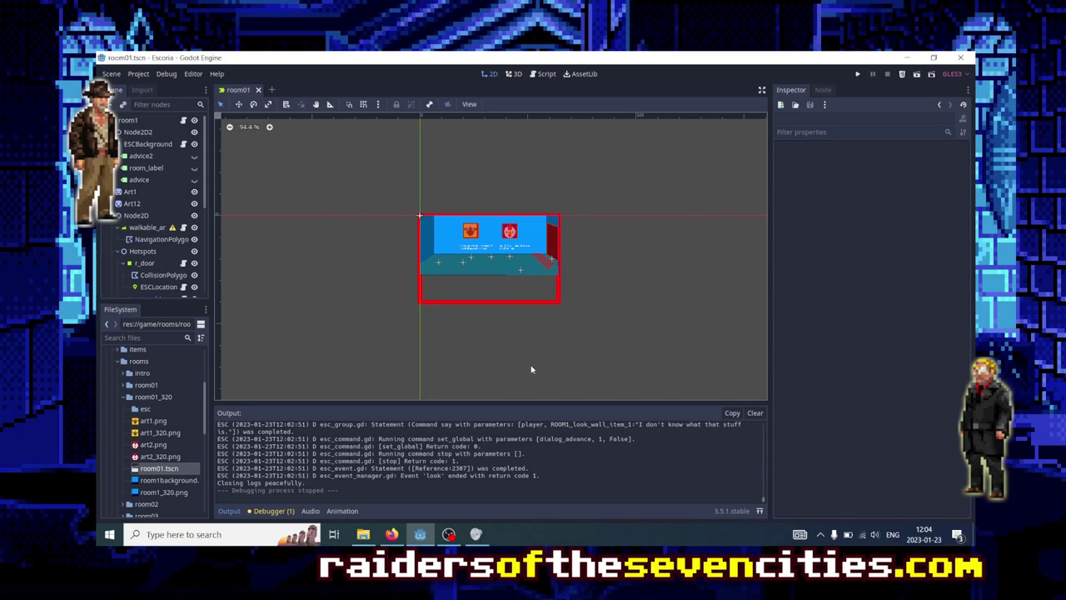
pyautogui.scroll(2, 433, 269)
pyautogui.click(917, 74)
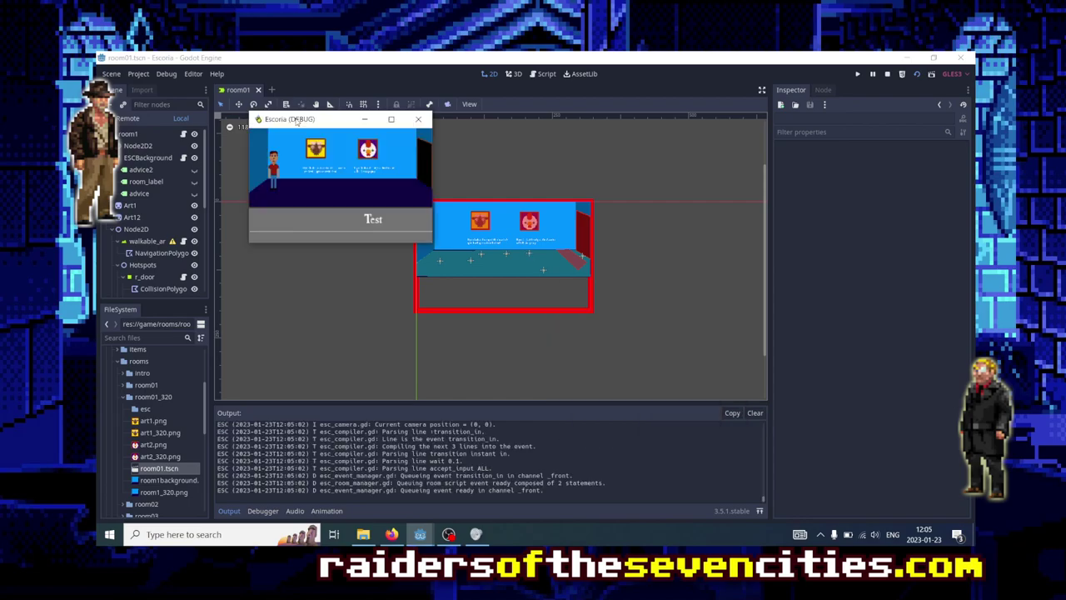
pyautogui.moveTo(431, 245); pyautogui.dragTo(781, 471)
pyautogui.click(485, 305)
pyautogui.click(437, 319)
pyautogui.click(479, 311)
pyautogui.click(479, 356)
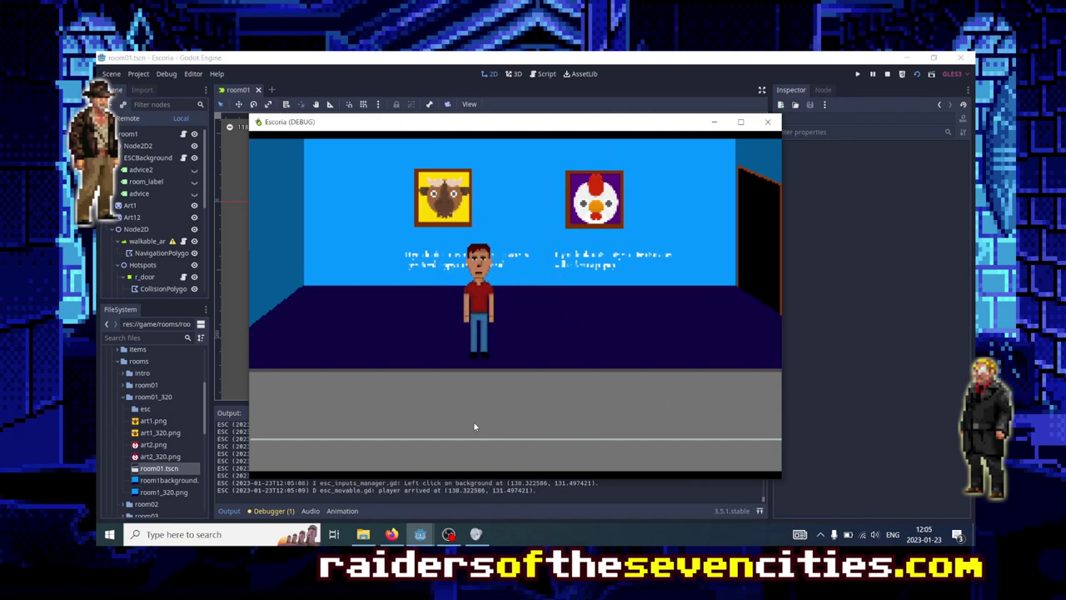
pyautogui.click(434, 236)
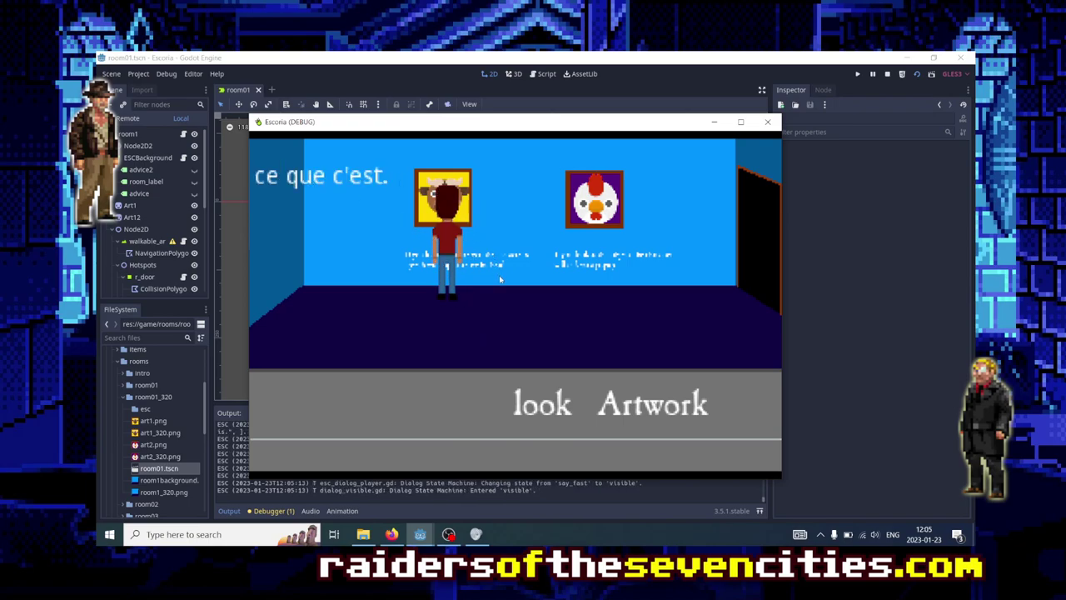
pyautogui.click(446, 318)
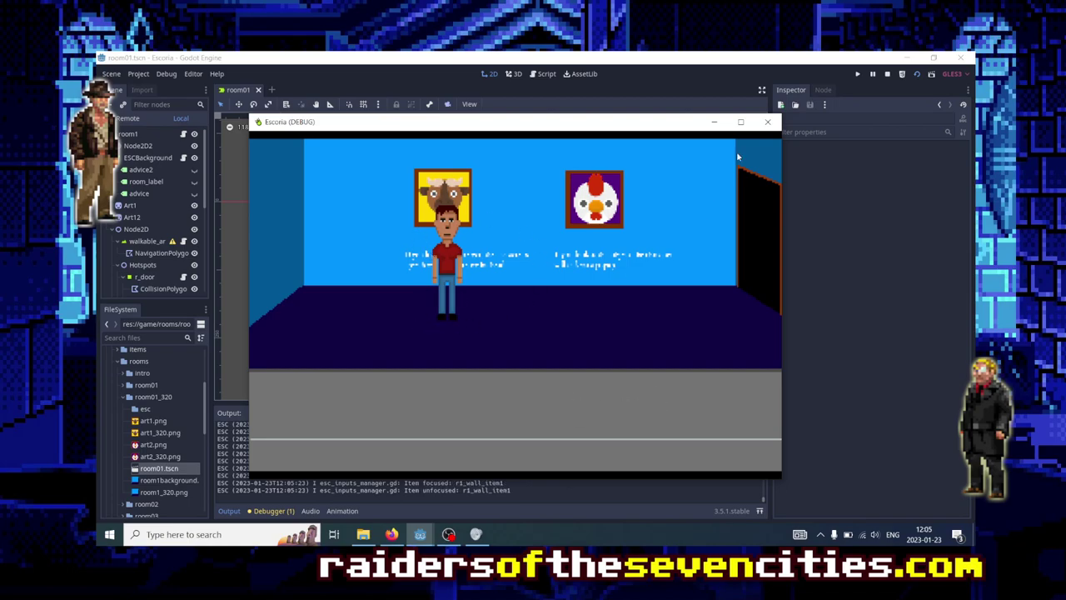
pyautogui.click(768, 122)
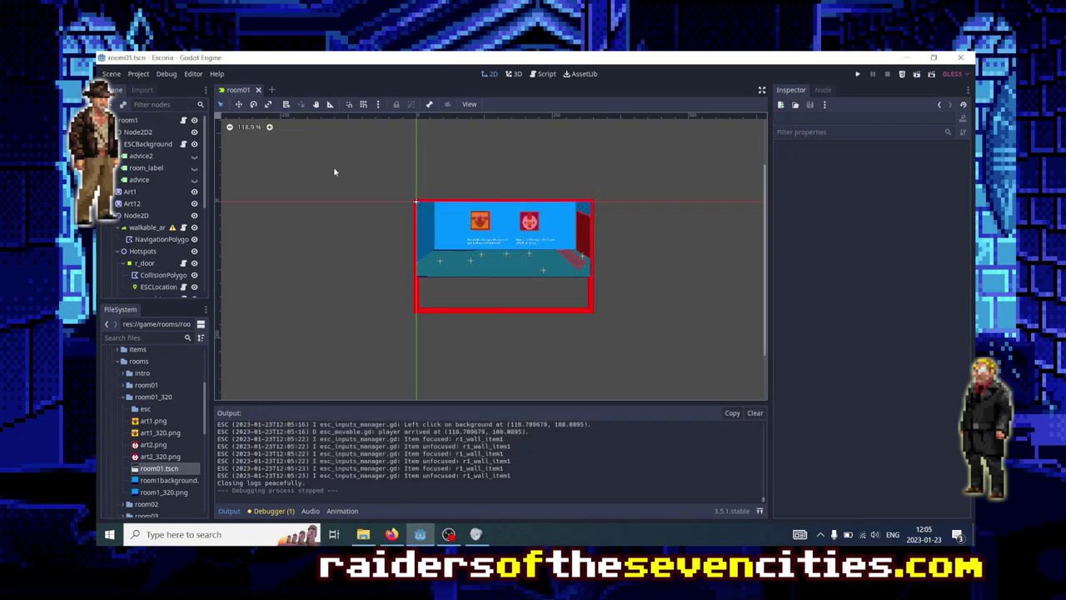
# - Set the project window width to 640 and height to 400 in Project Settings
pyautogui.click(139, 74)
pyautogui.click(147, 92)
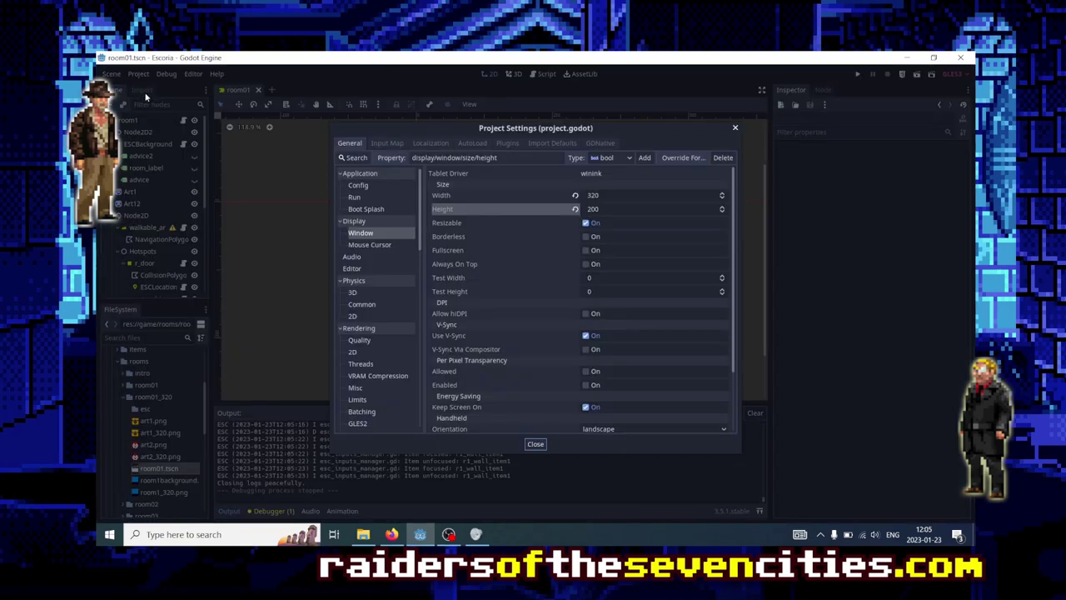
pyautogui.click(609, 196)
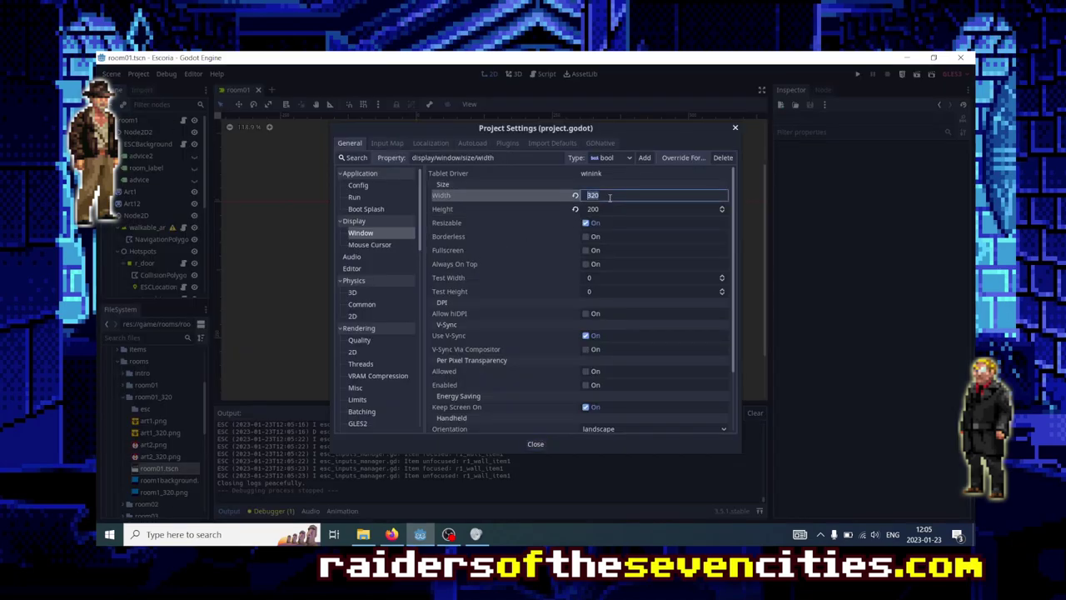
pyautogui.write('640')
pyautogui.press('Tab')
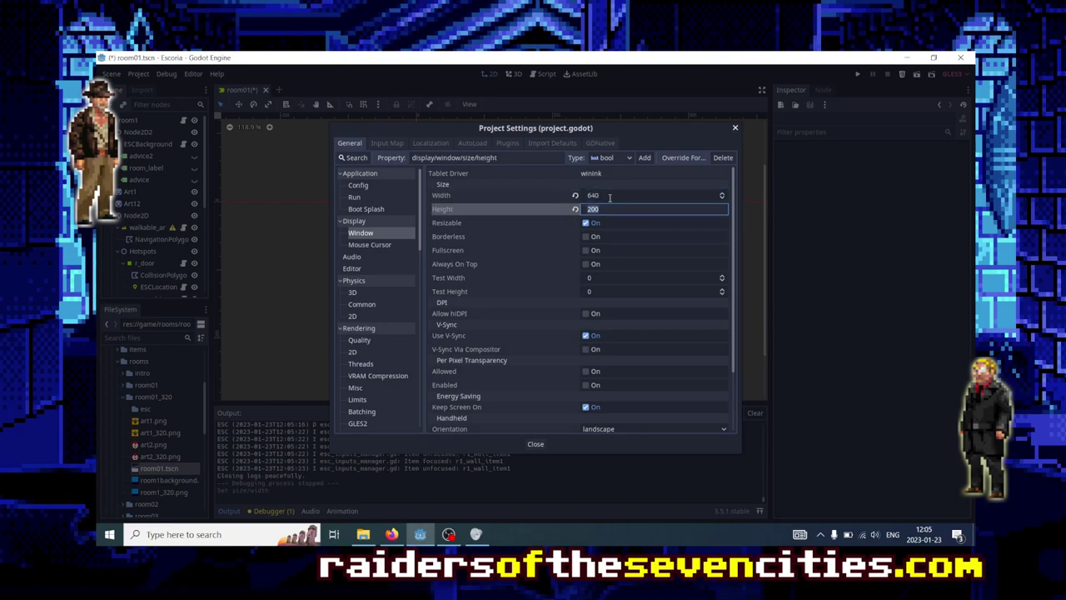
pyautogui.write('4')
pyautogui.press('Tab')
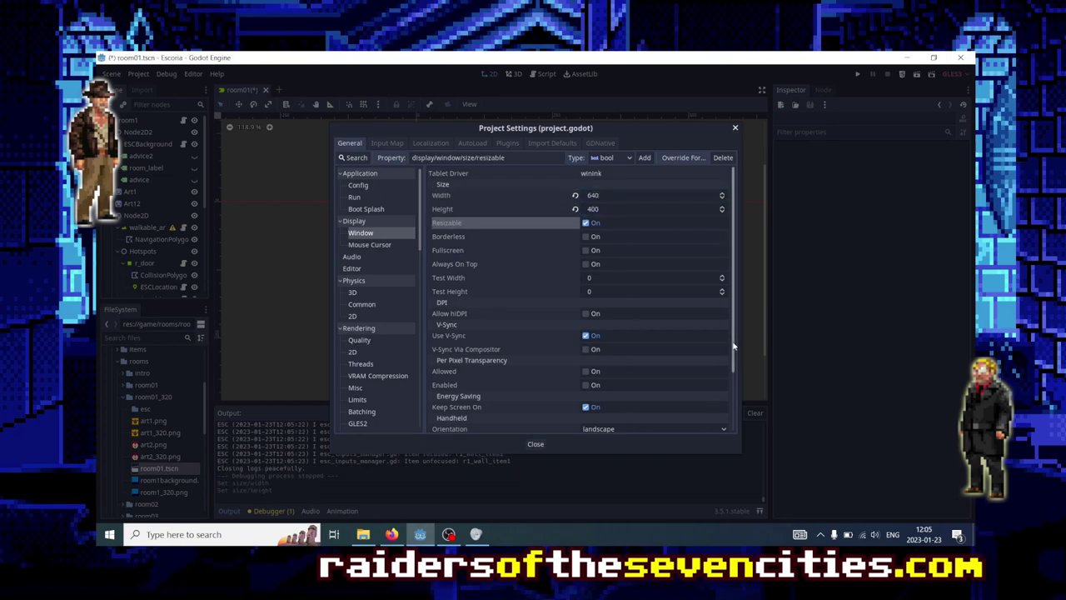
pyautogui.scroll(-3, 732, 342)
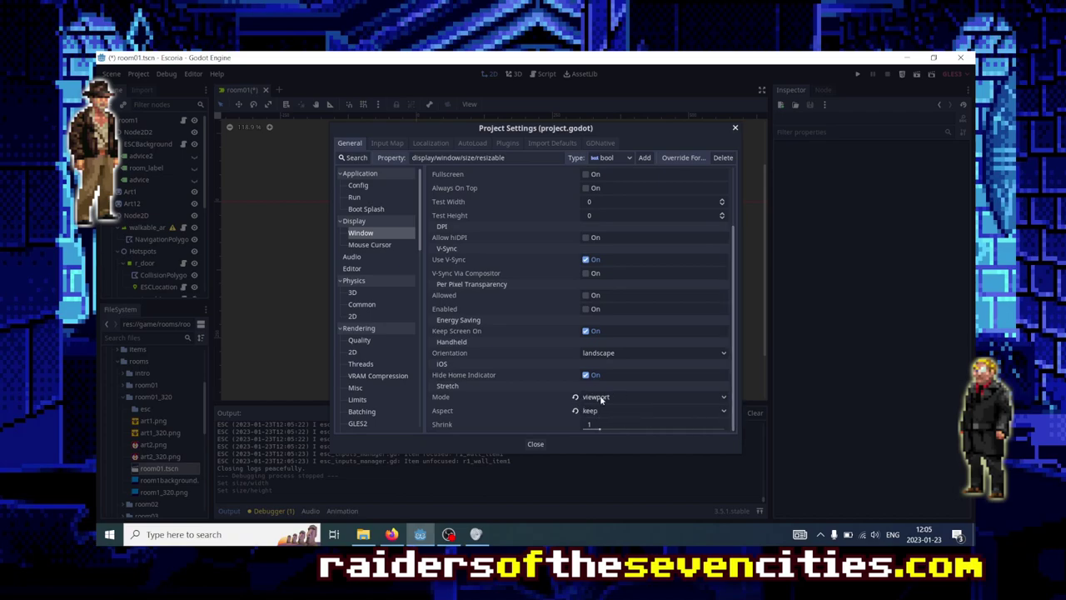
pyautogui.click(536, 444)
# - Save and run room01, walk the character toward the left painting, then close the game
pyautogui.click(917, 73)
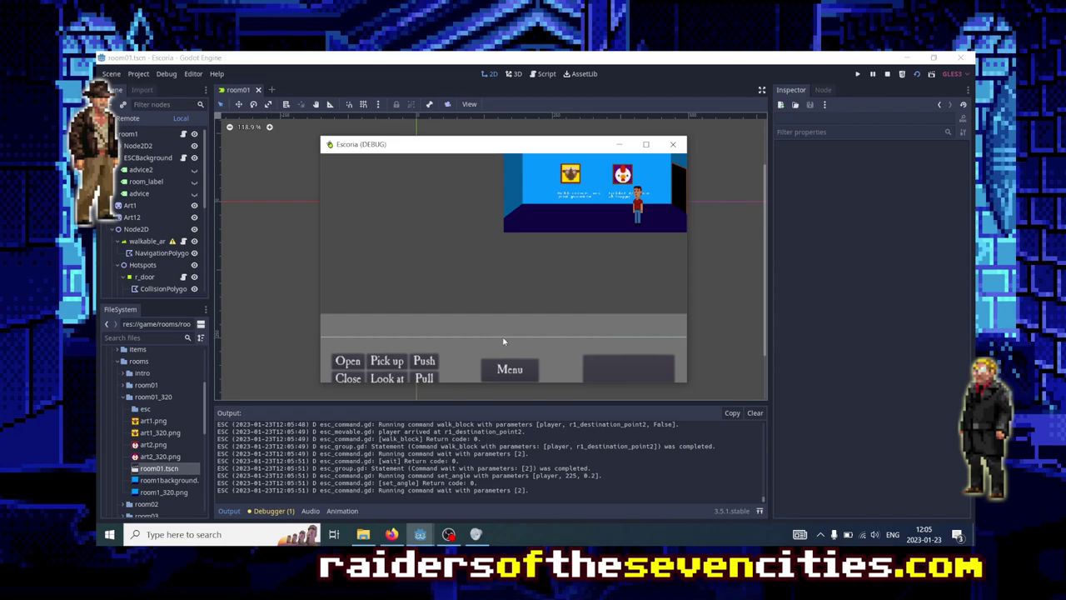
pyautogui.click(564, 228)
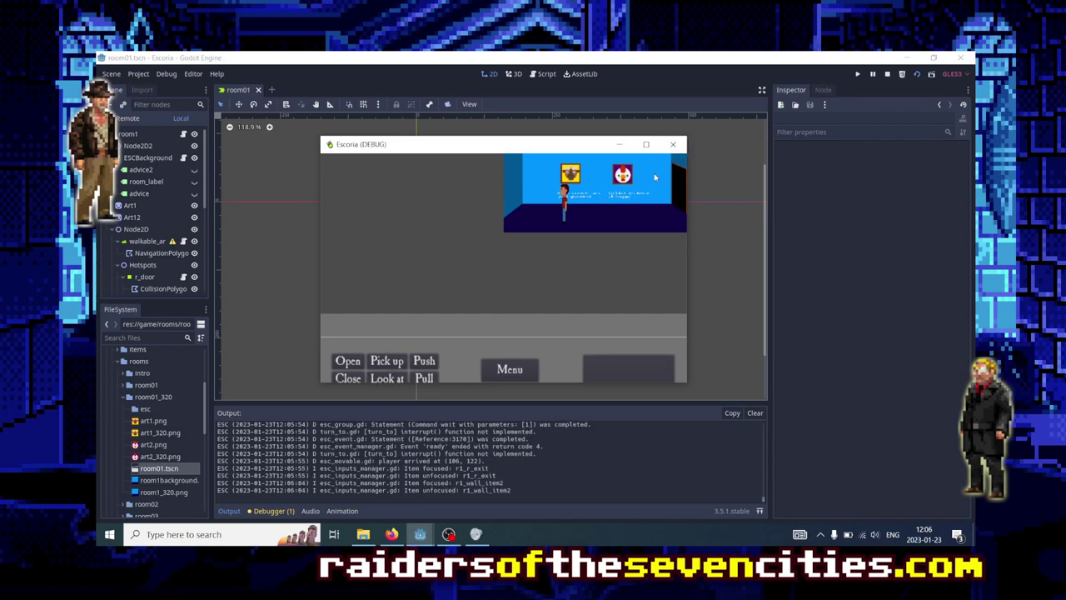
pyautogui.click(674, 147)
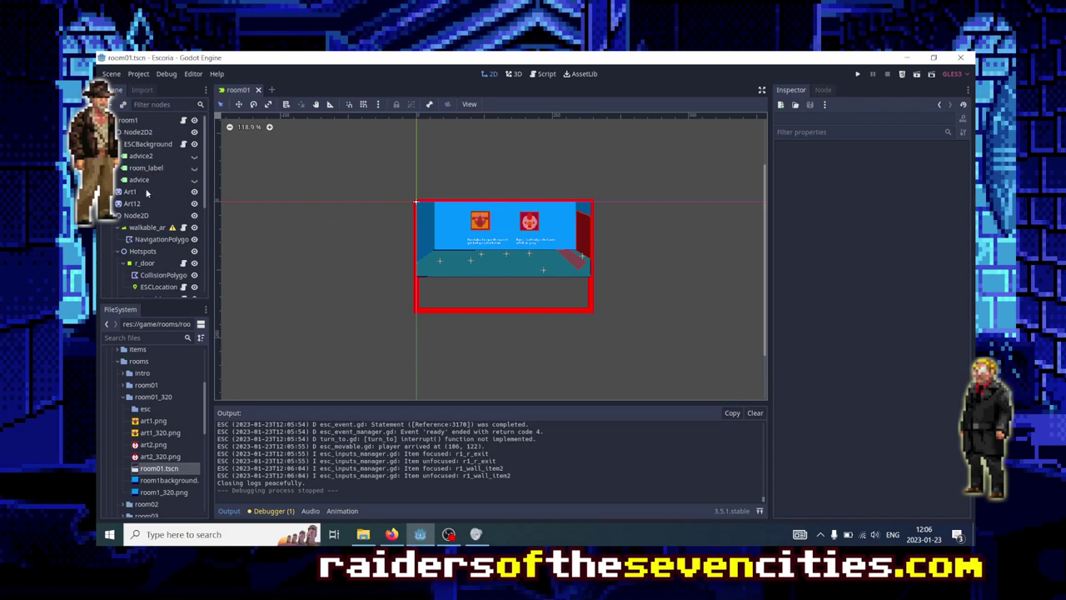
# - Delete the Node2D2 node from the room01 scene tree
pyautogui.click(131, 216)
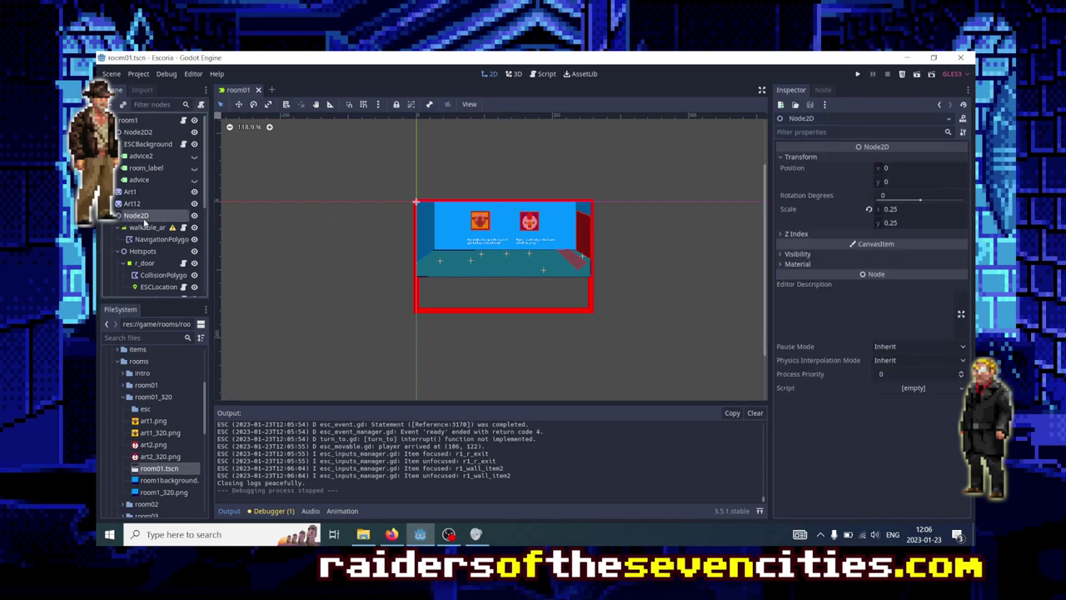
pyautogui.rightClick(150, 134)
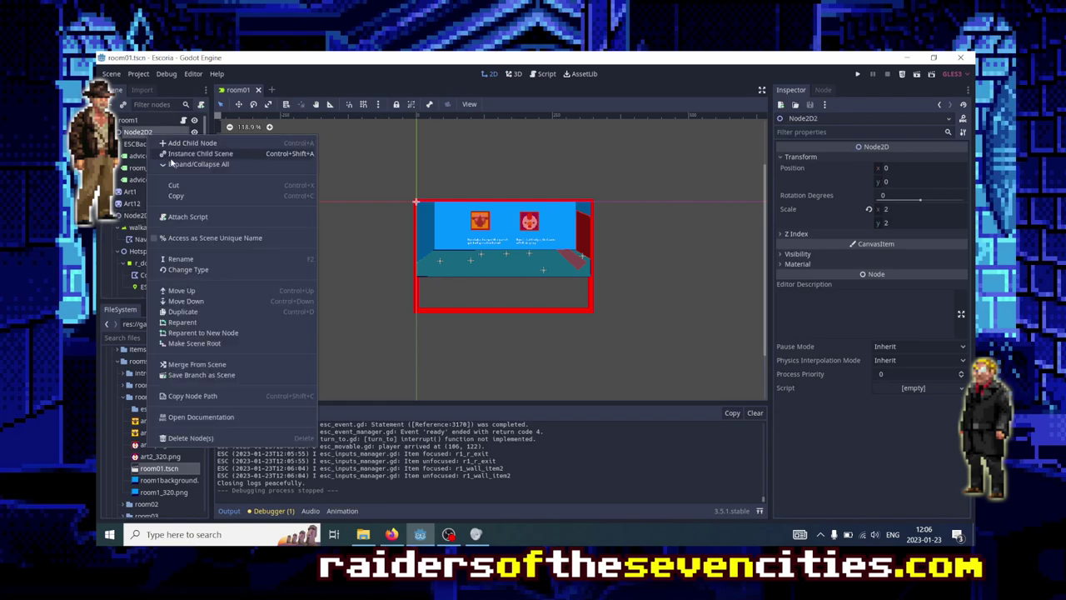
pyautogui.click(176, 438)
pyautogui.click(515, 303)
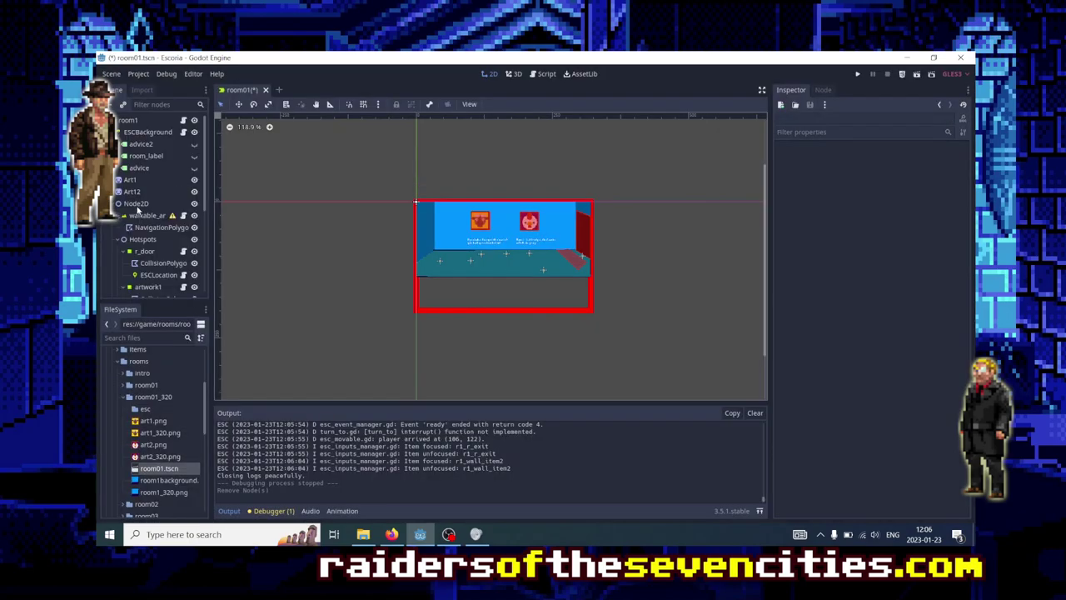
# - Set Node2D's Transform scale to 0.5 on both x and y
pyautogui.click(137, 206)
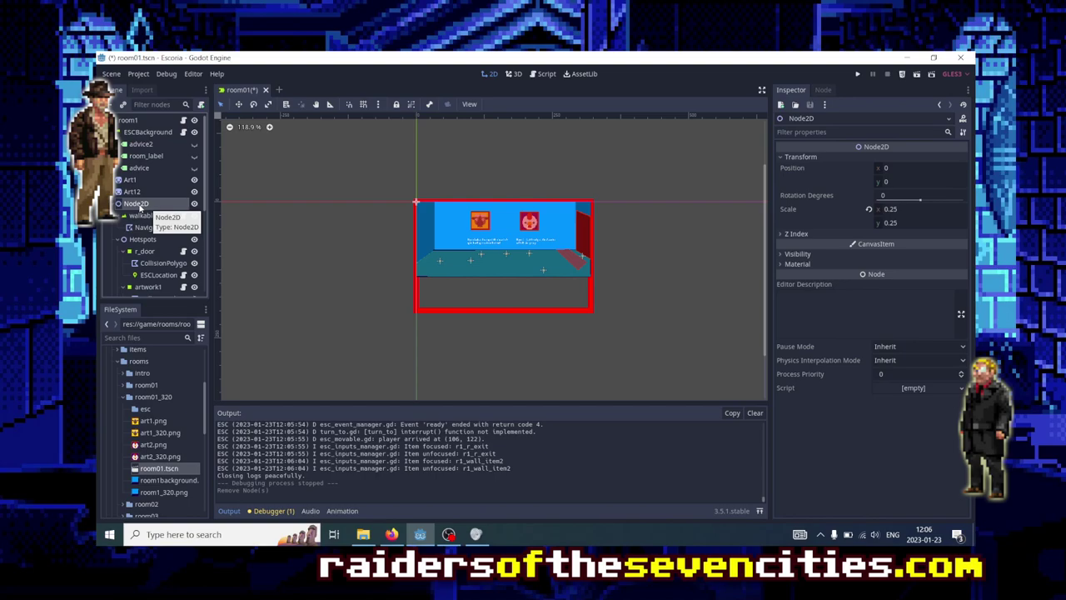
pyautogui.click(904, 209)
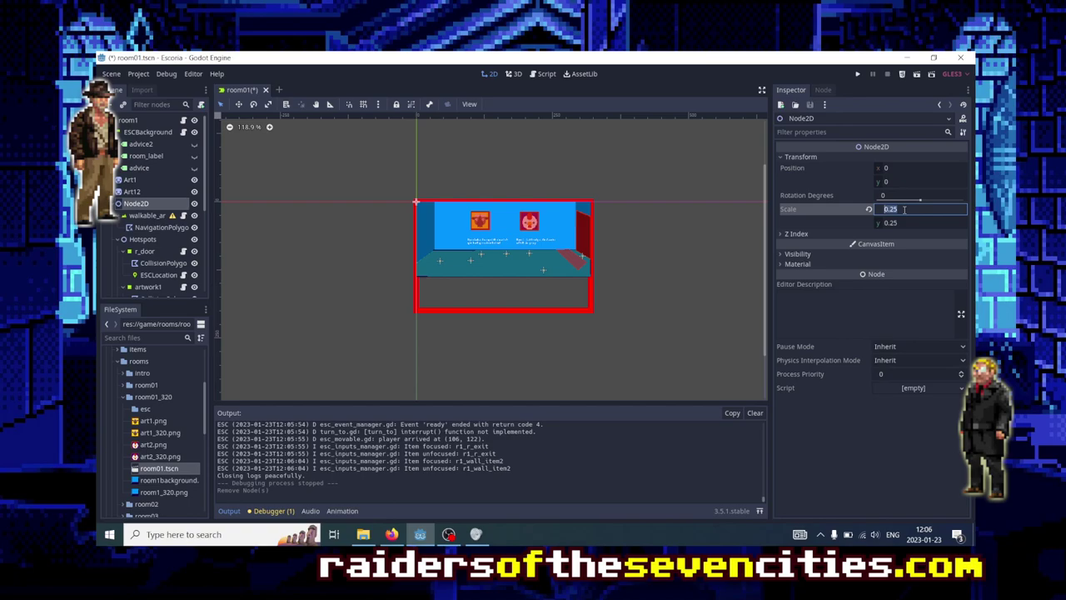
pyautogui.write('0.5')
pyautogui.press('Tab')
pyautogui.write('0.5')
pyautogui.press('Return')
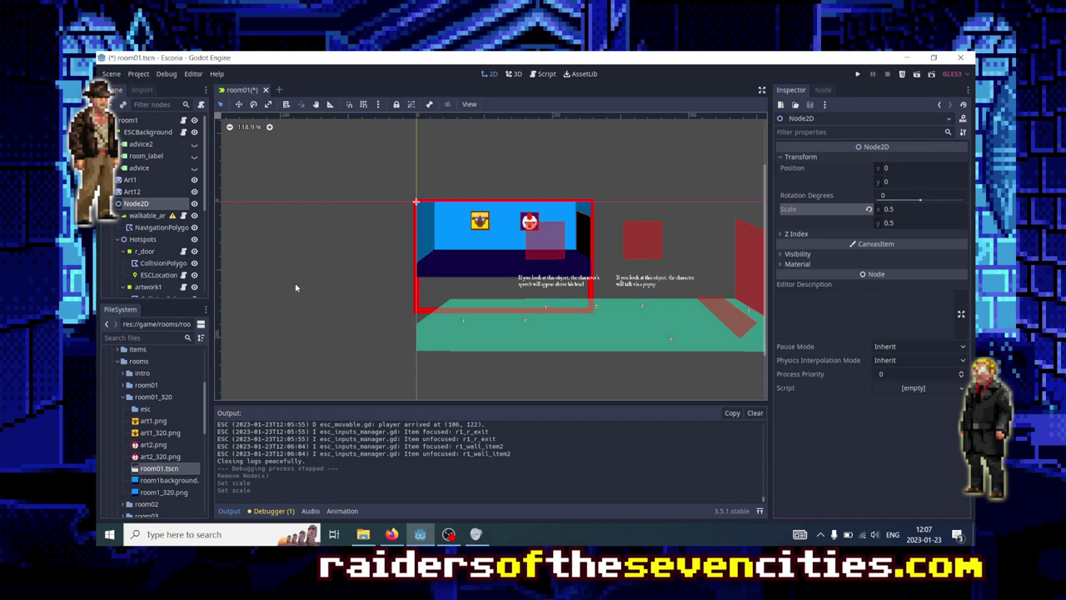
# - Add a new Node2D2 child to room1 and move it directly under room1
pyautogui.scroll(1, 331, 291)
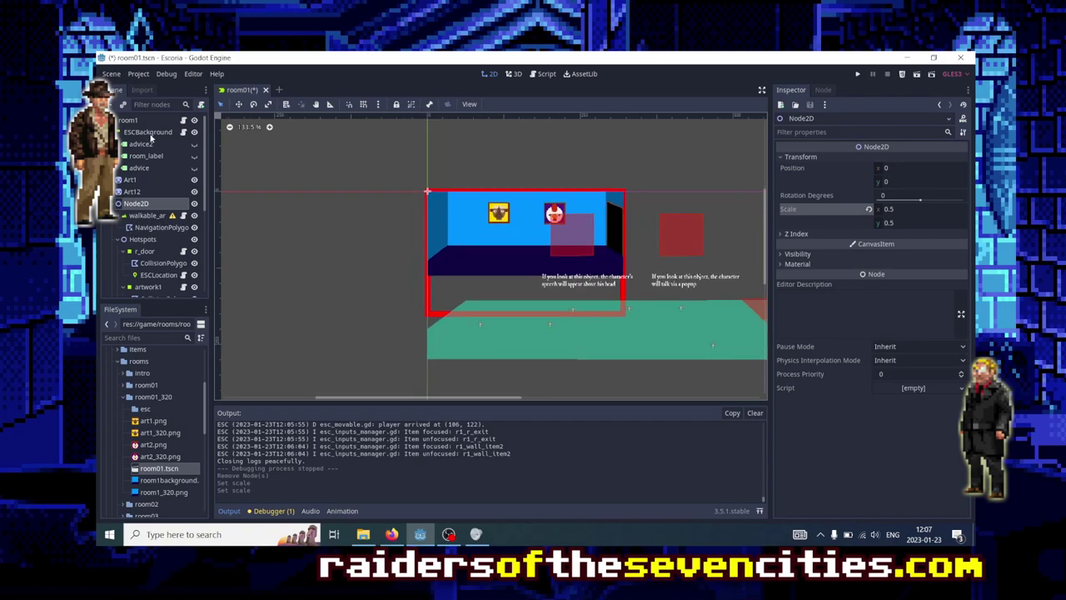
pyautogui.click(150, 135)
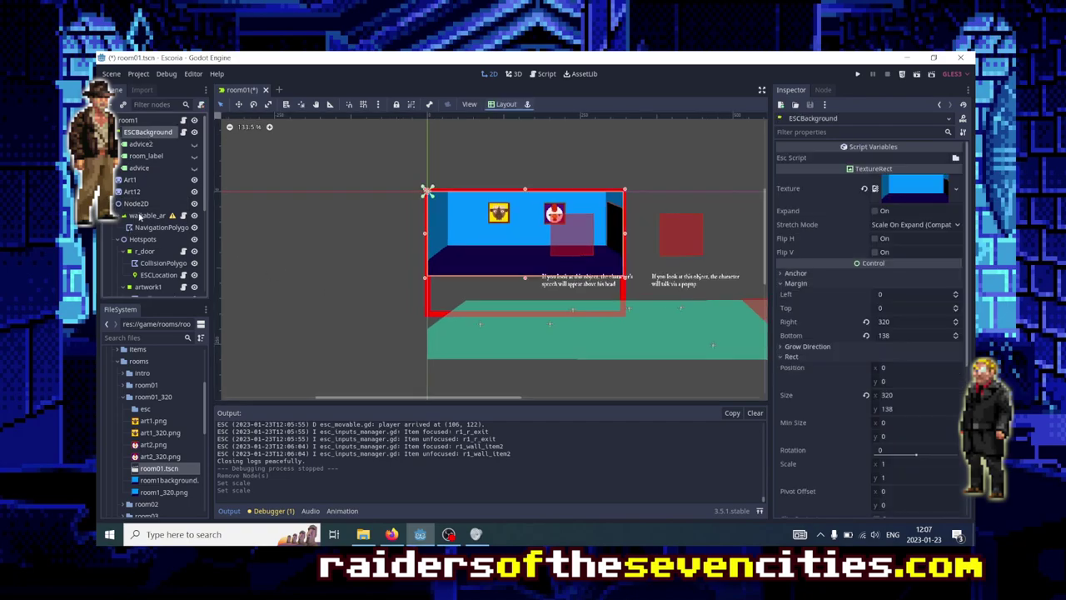
pyautogui.click(136, 205)
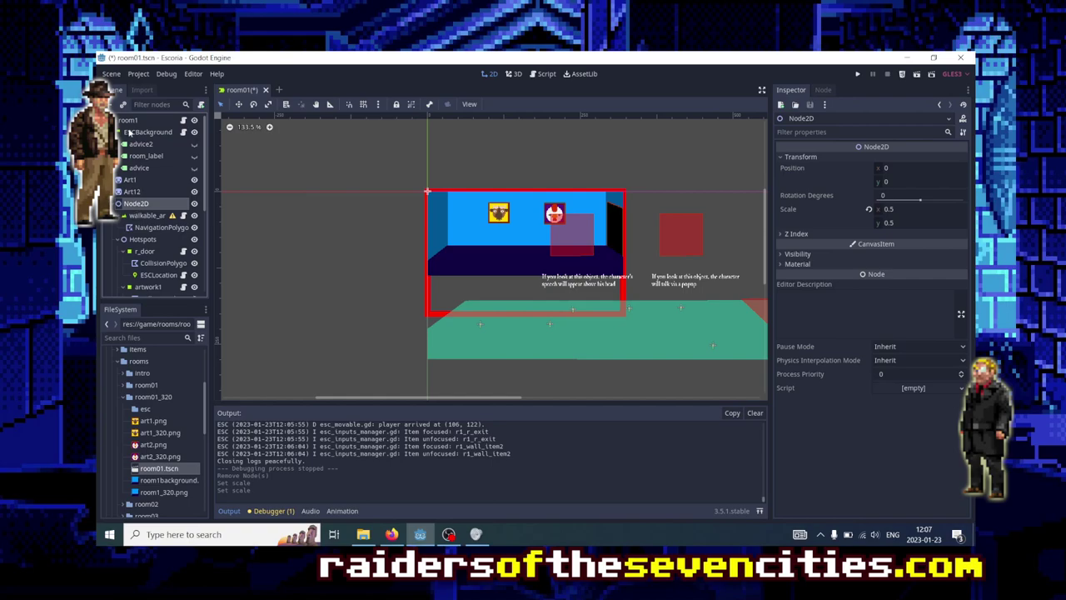
pyautogui.click(133, 133)
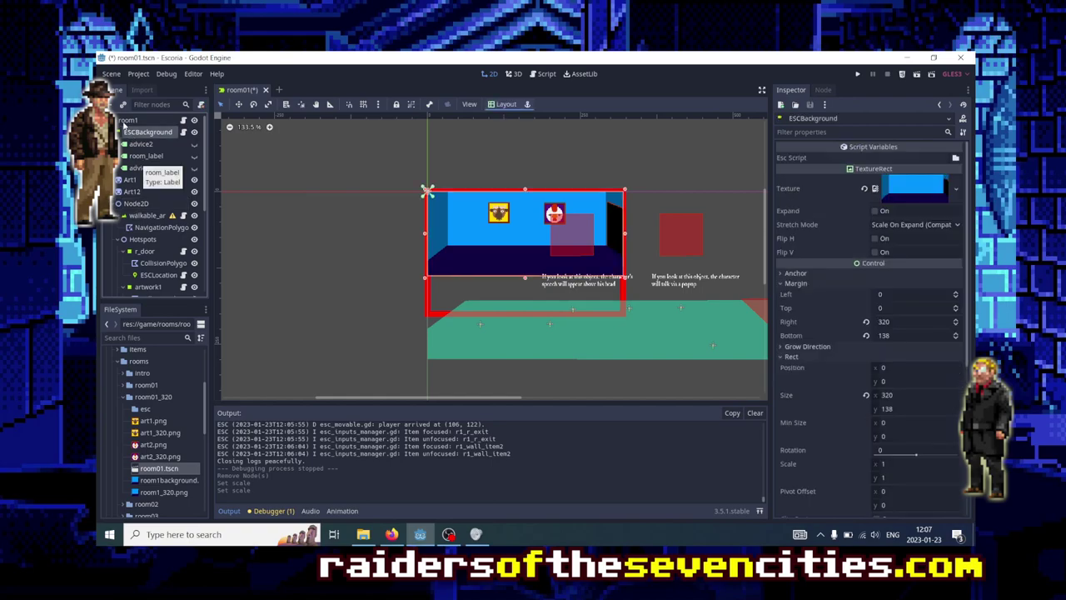
pyautogui.rightClick(125, 123)
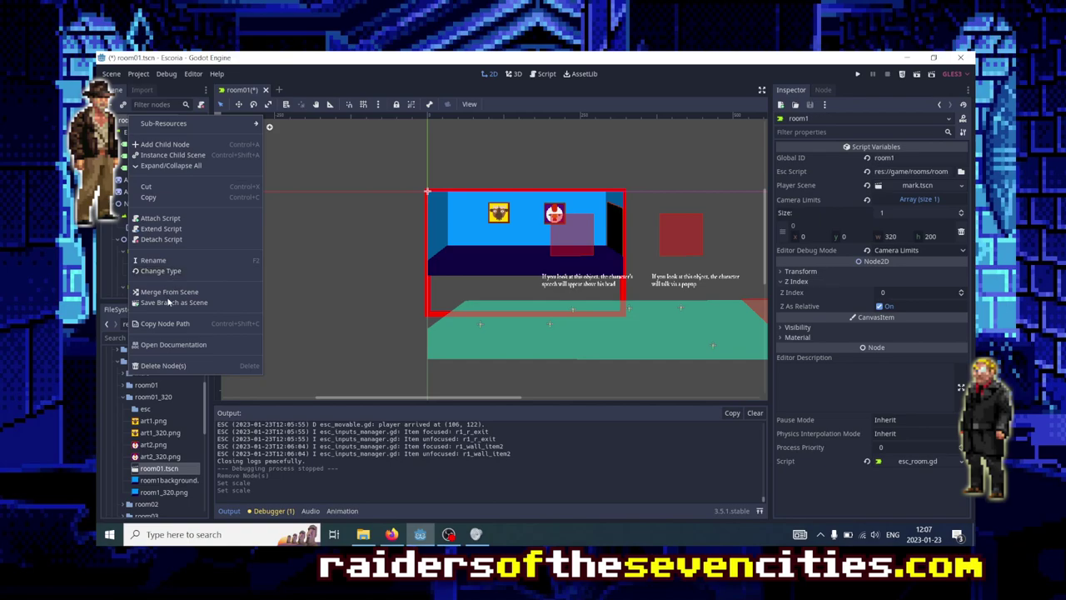
pyautogui.click(145, 145)
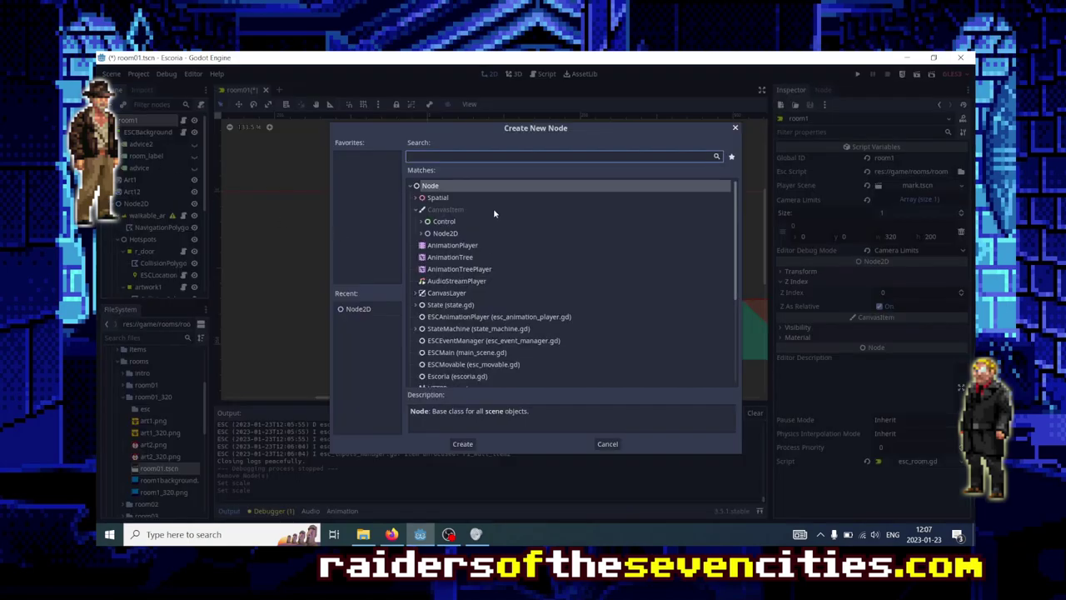
pyautogui.doubleClick(456, 233)
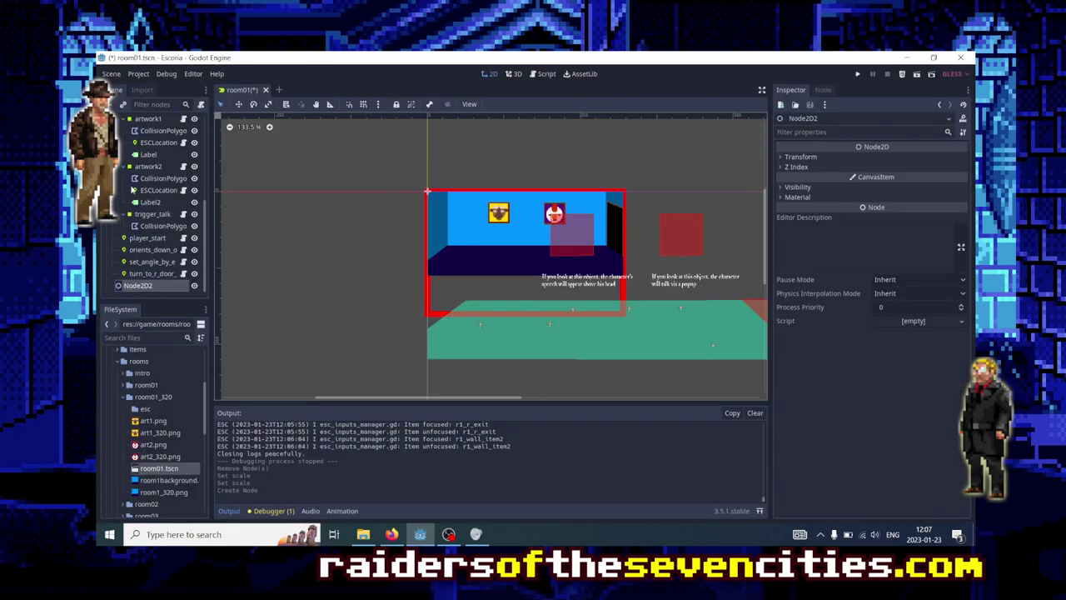
pyautogui.moveTo(135, 290)
pyautogui.mouseDown()
pyautogui.moveTo(130, 123)
pyautogui.moveTo(138, 133)
pyautogui.mouseUp()
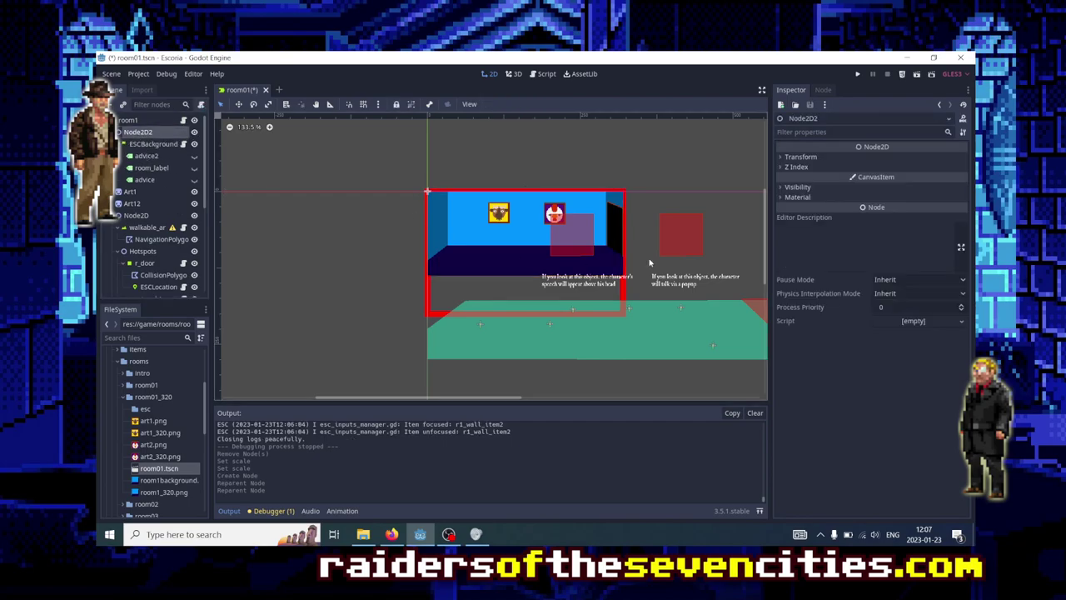
# - Set Node2D2's Transform scale to 2 on both x and y
pyautogui.click(802, 156)
pyautogui.click(896, 210)
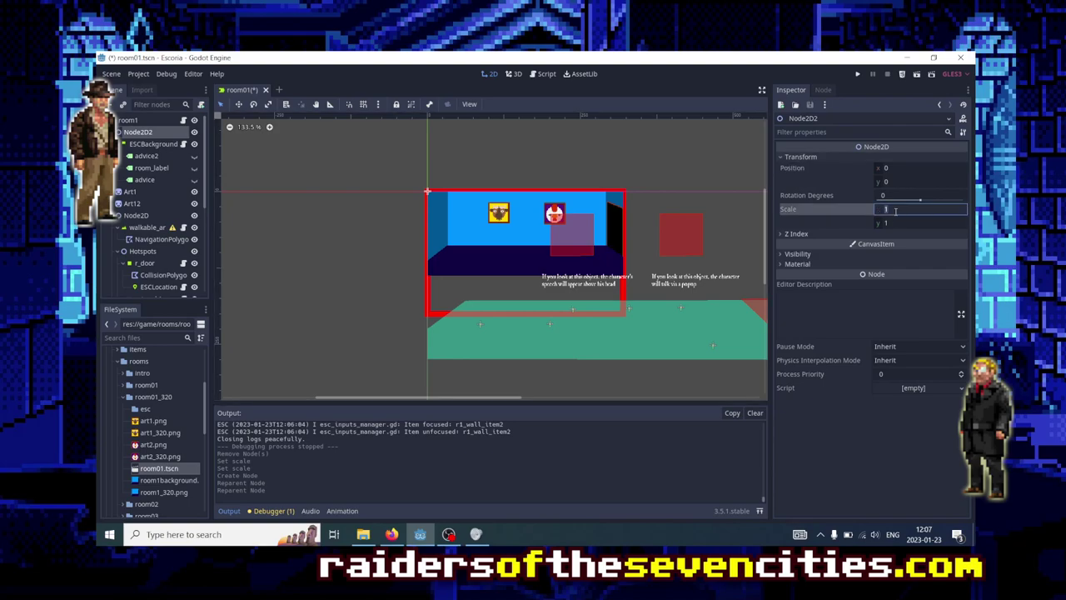
pyautogui.write('2')
pyautogui.press('Tab')
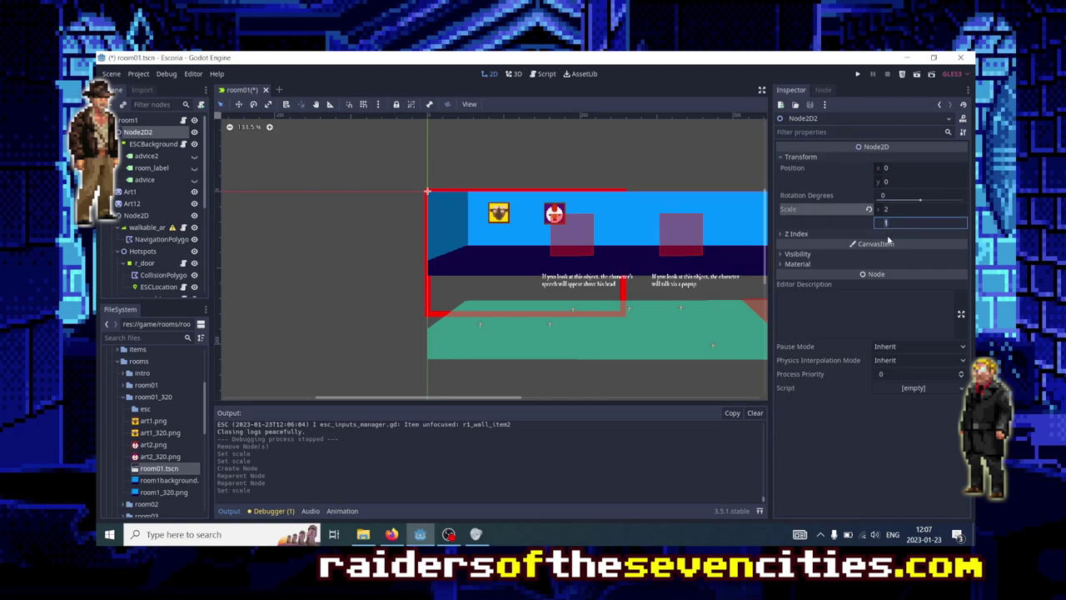
pyautogui.write('2')
pyautogui.press('Return')
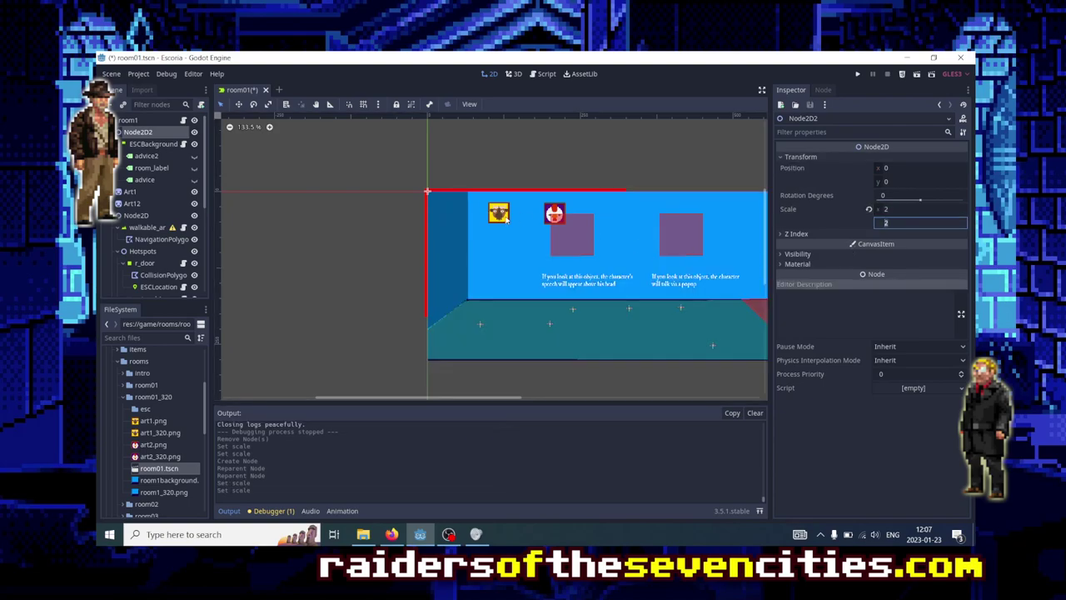
# - Reparent the Art1 and Art12 painting sprites under Node2D2
pyautogui.click(561, 178)
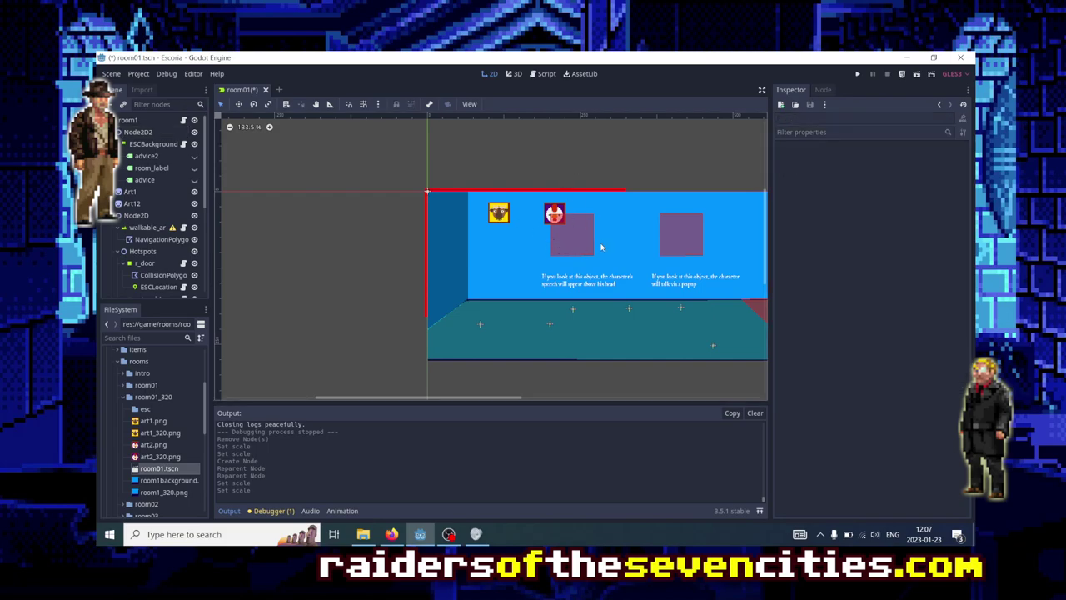
pyautogui.scroll(-1, 600, 245)
pyautogui.scroll(-1, 669, 259)
pyautogui.moveTo(669, 259); pyautogui.dragTo(520, 262, button='middle')
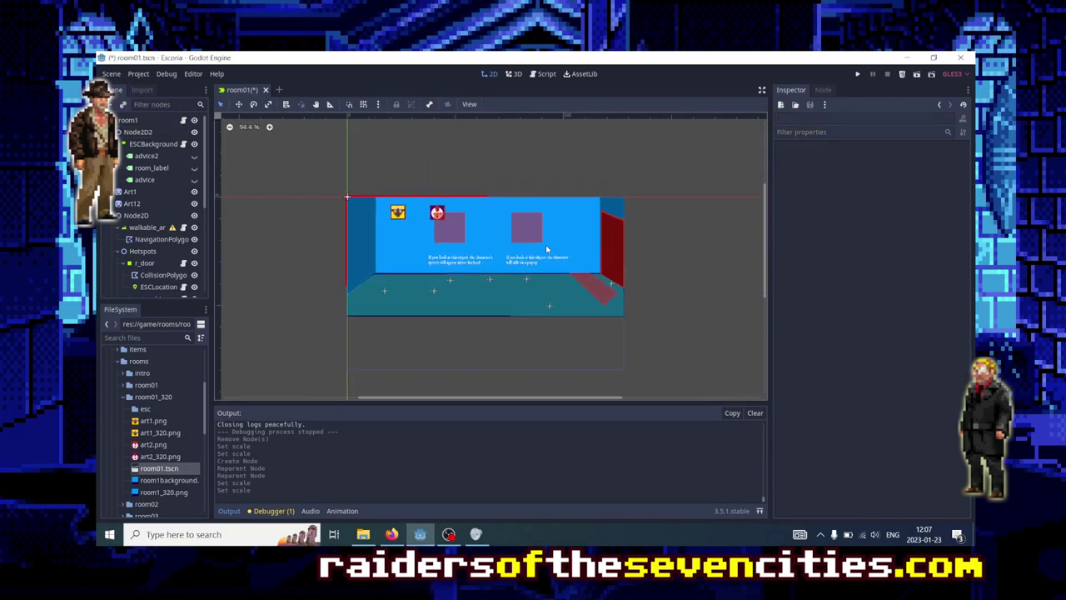
pyautogui.scroll(1, 594, 284)
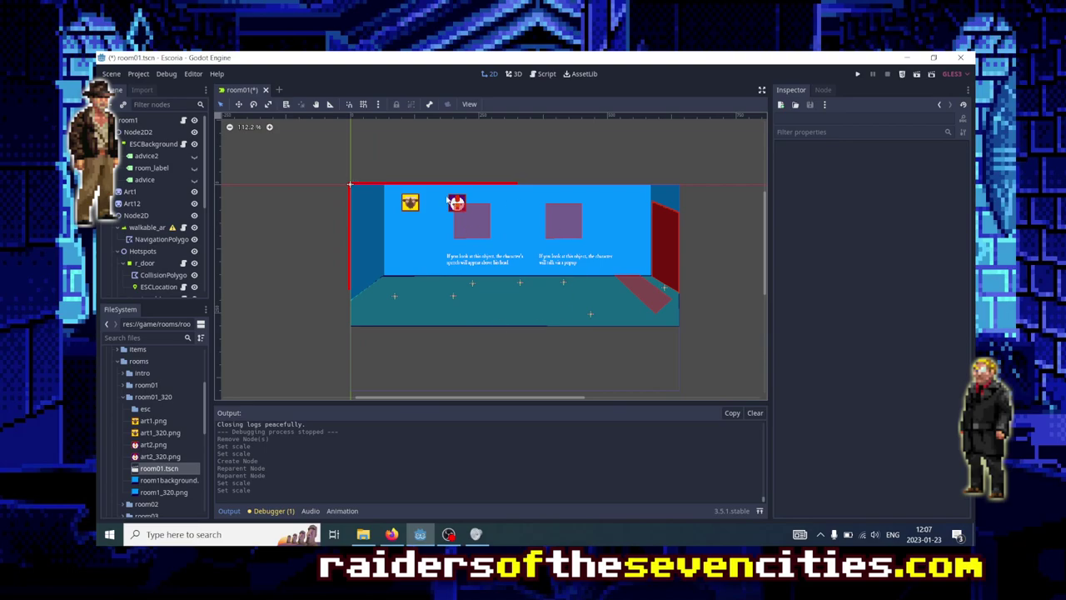
pyautogui.click(414, 207)
pyautogui.click(129, 204)
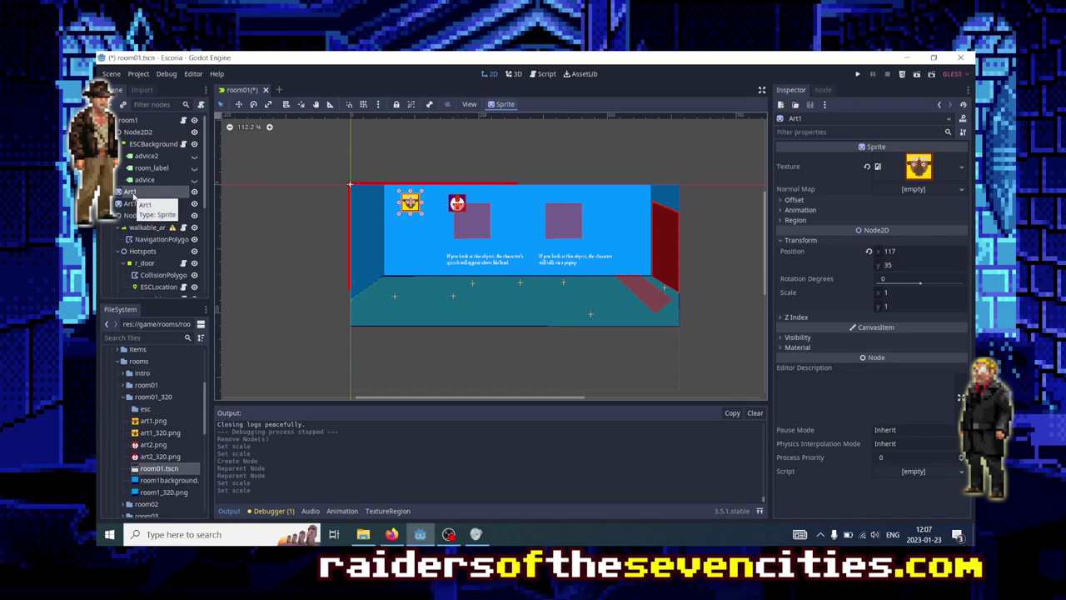
pyautogui.moveTo(131, 194); pyautogui.dragTo(134, 140)
pyautogui.moveTo(129, 204); pyautogui.dragTo(136, 137)
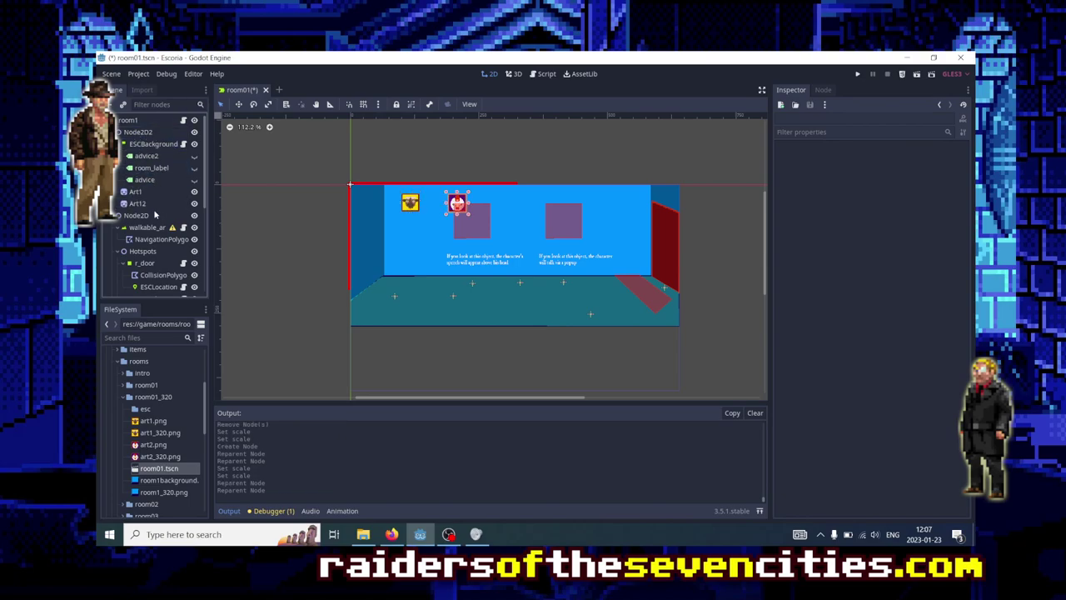
# - Reset Art1's scale to 1,1 and drag it into place on the wall
pyautogui.click(133, 195)
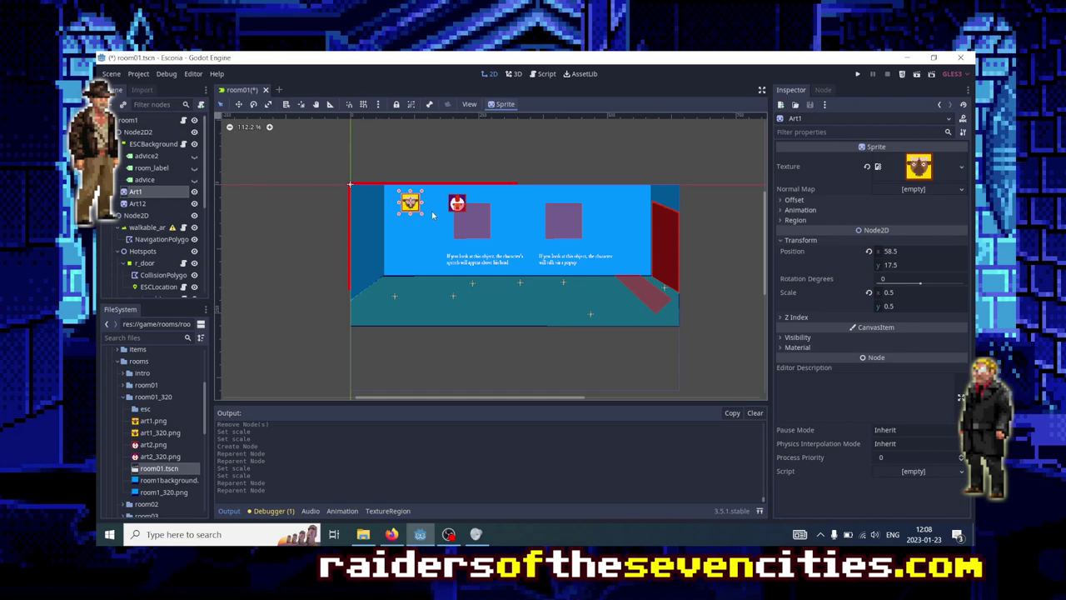
pyautogui.click(905, 293)
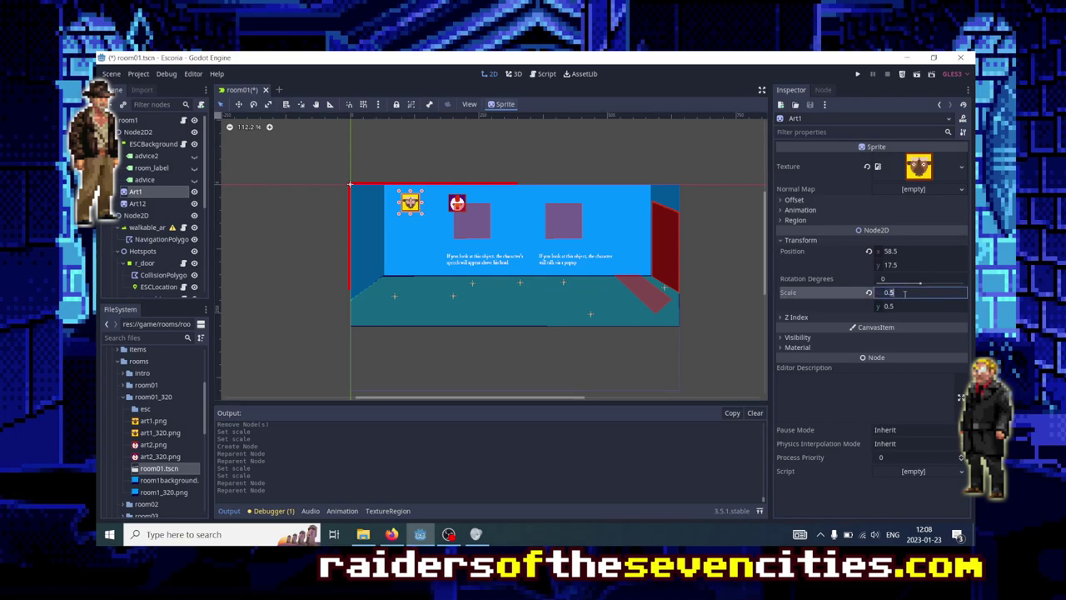
pyautogui.write('1')
pyautogui.click(900, 306)
pyautogui.write('1')
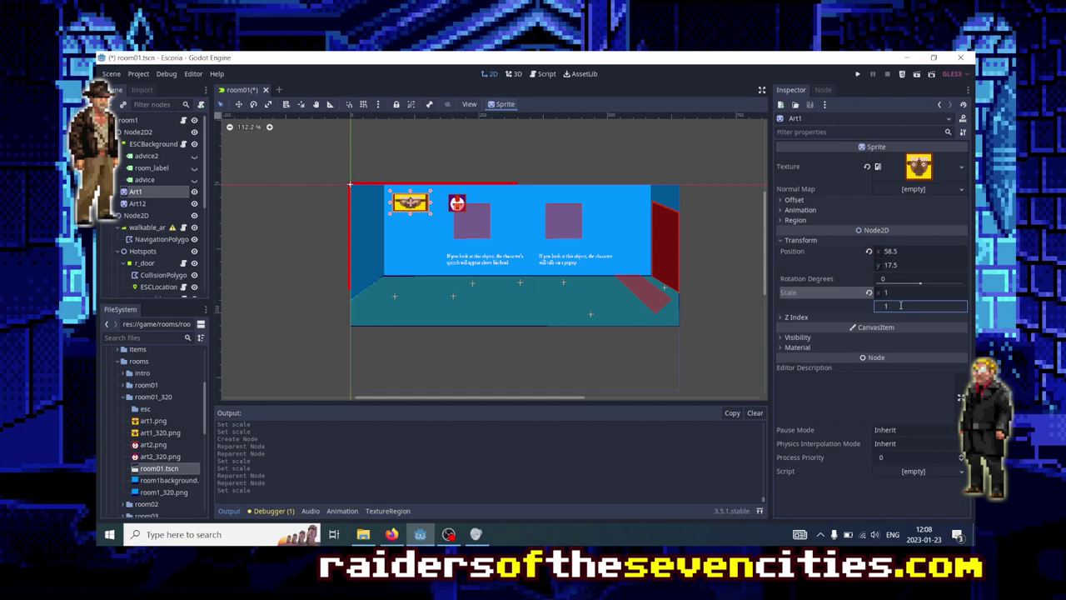
pyautogui.click(833, 367)
pyautogui.moveTo(423, 198)
pyautogui.mouseDown()
pyautogui.moveTo(484, 216)
pyautogui.moveTo(574, 215)
pyautogui.moveTo(561, 205)
pyautogui.mouseUp()
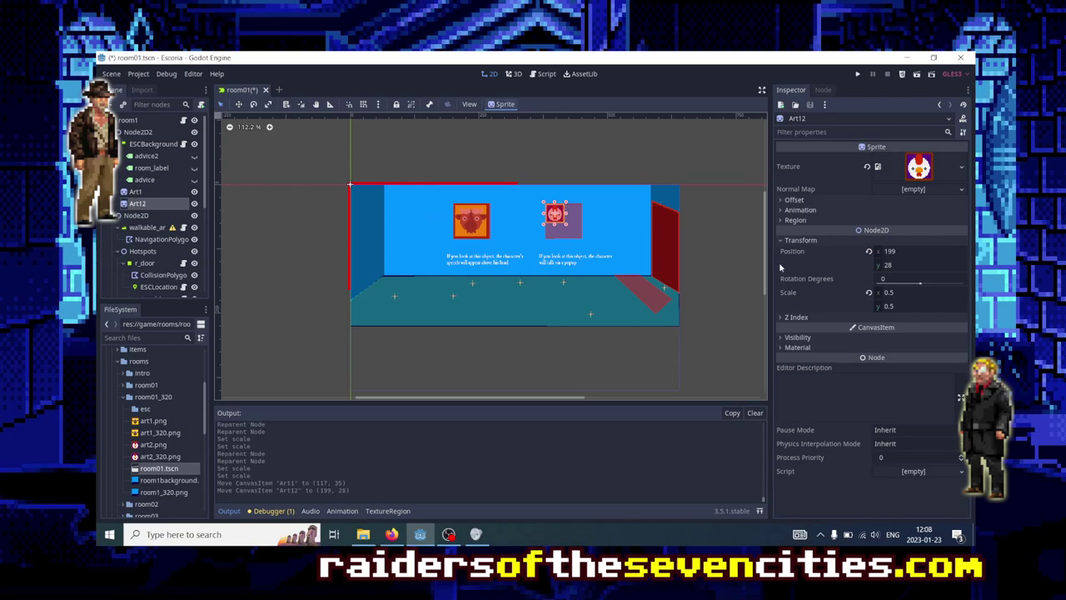
# - Reset Art12's scale to 1,1 and nudge it into place on the wall
pyautogui.moveTo(908, 296); pyautogui.dragTo(908, 295)
pyautogui.click(912, 294)
pyautogui.write('1')
pyautogui.press('Tab')
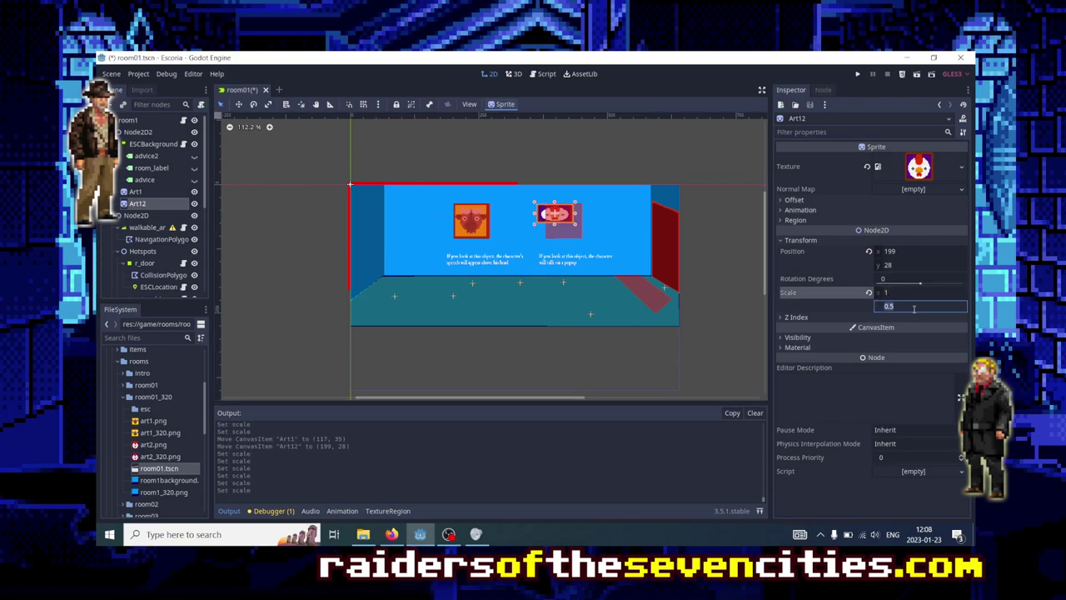
pyautogui.write('1')
pyautogui.press('Return')
pyautogui.moveTo(563, 207); pyautogui.dragTo(571, 214)
pyautogui.click(732, 235)
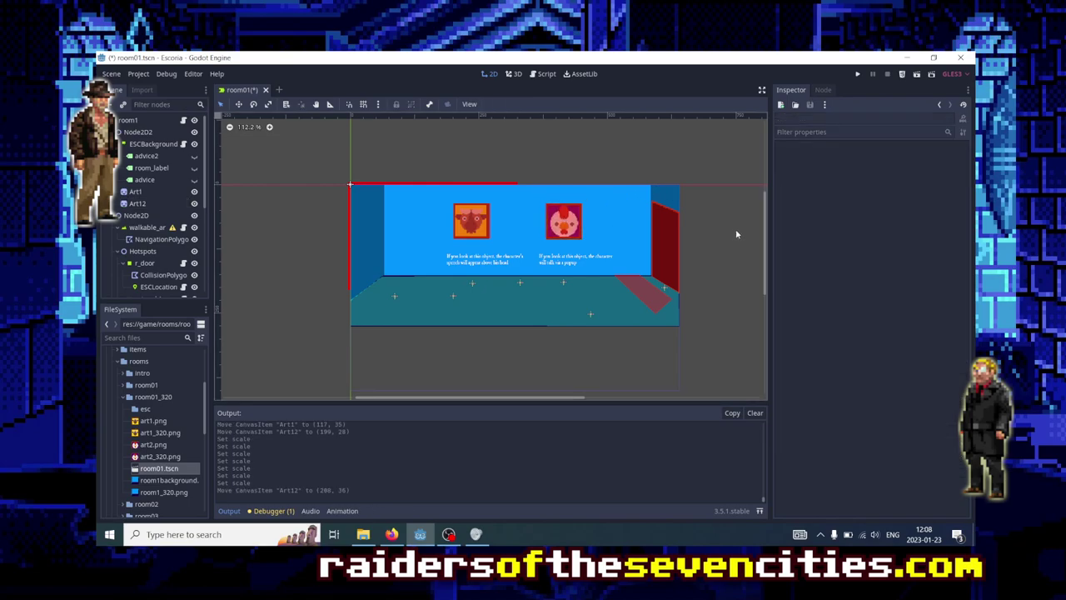
# - Save and run the enlarged room, then close the debug game window
pyautogui.click(916, 75)
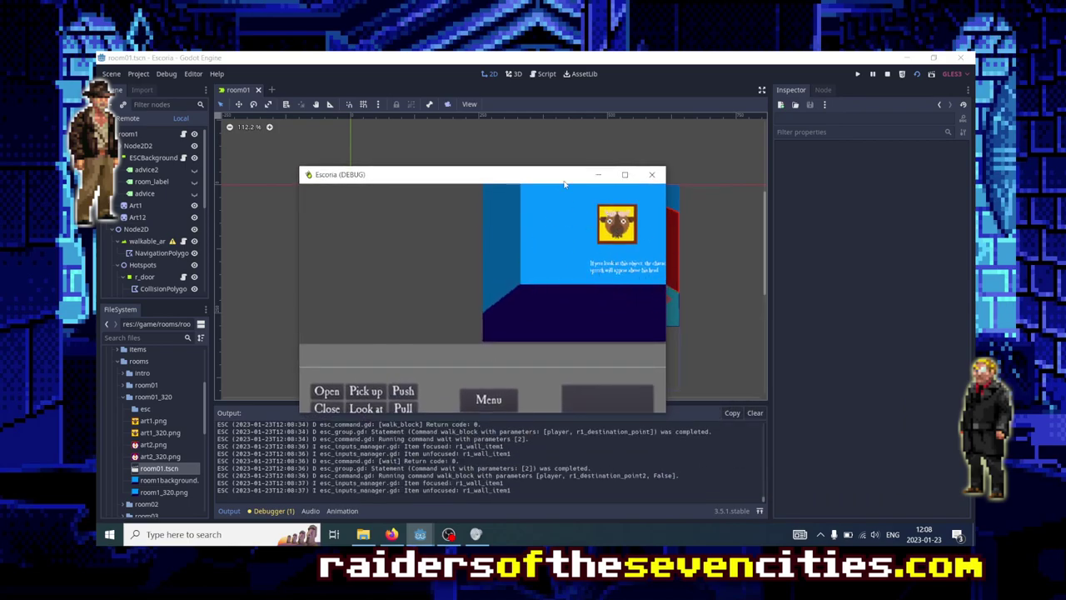
pyautogui.click(651, 174)
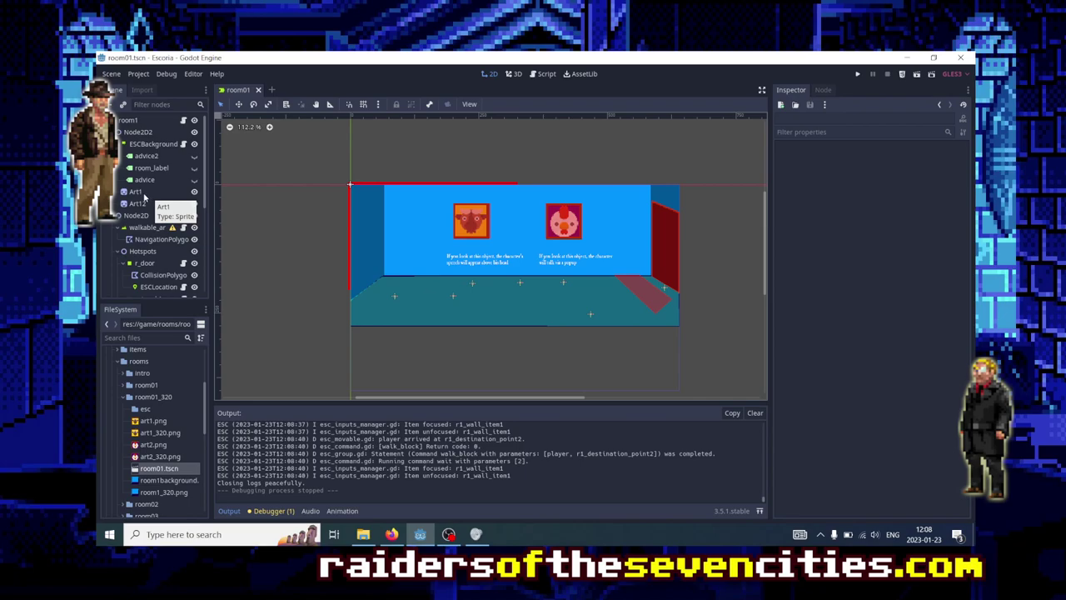
# - Set room1's Camera Limits width to 640 and height to 400
pyautogui.click(125, 122)
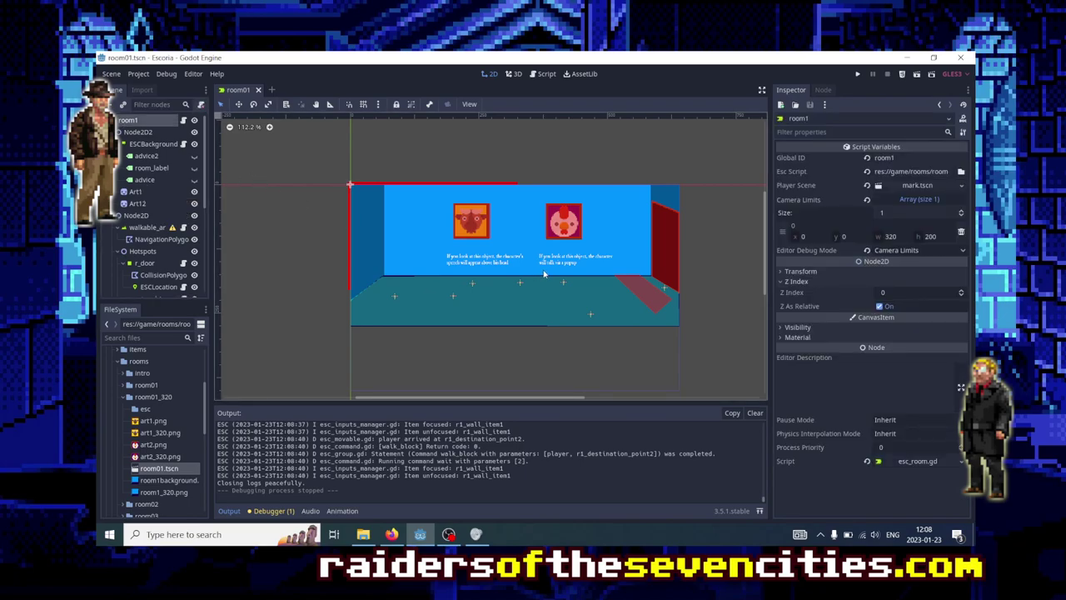
pyautogui.click(889, 237)
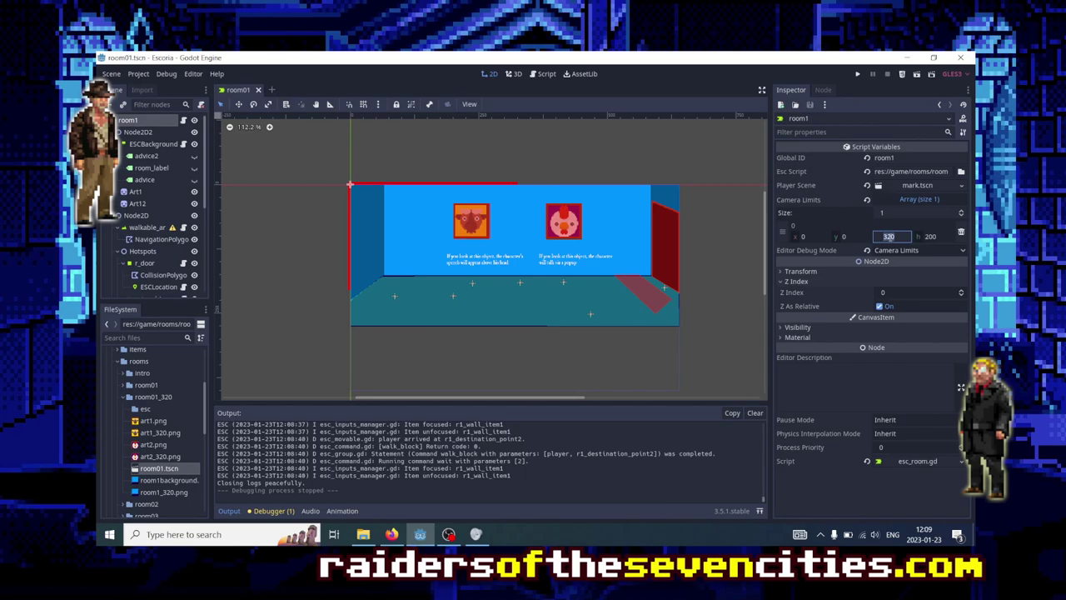
pyautogui.write('640')
pyautogui.press('Tab')
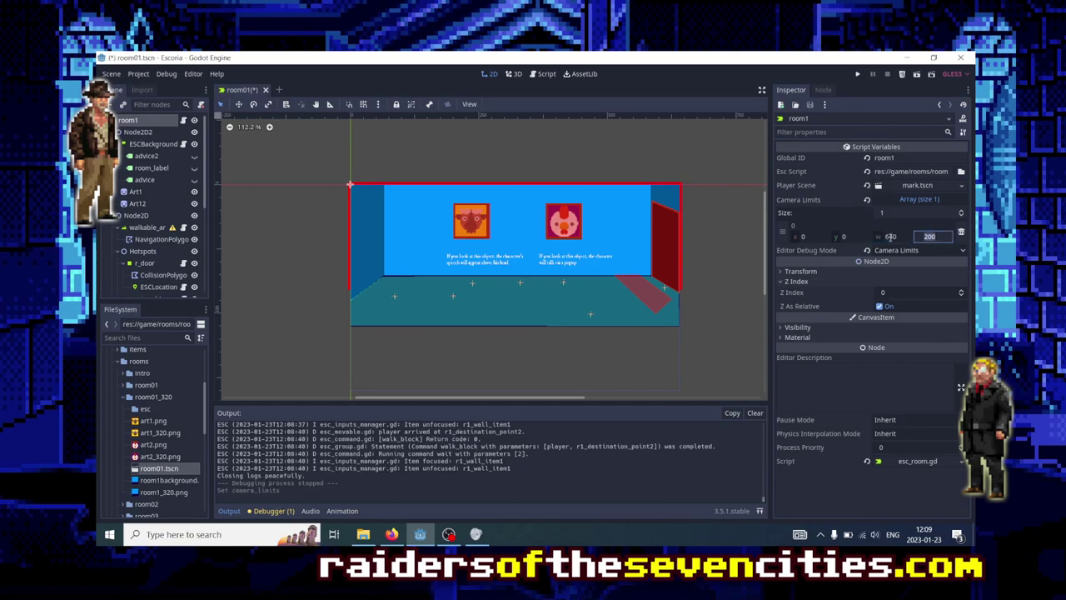
pyautogui.write('400')
pyautogui.press('Return')
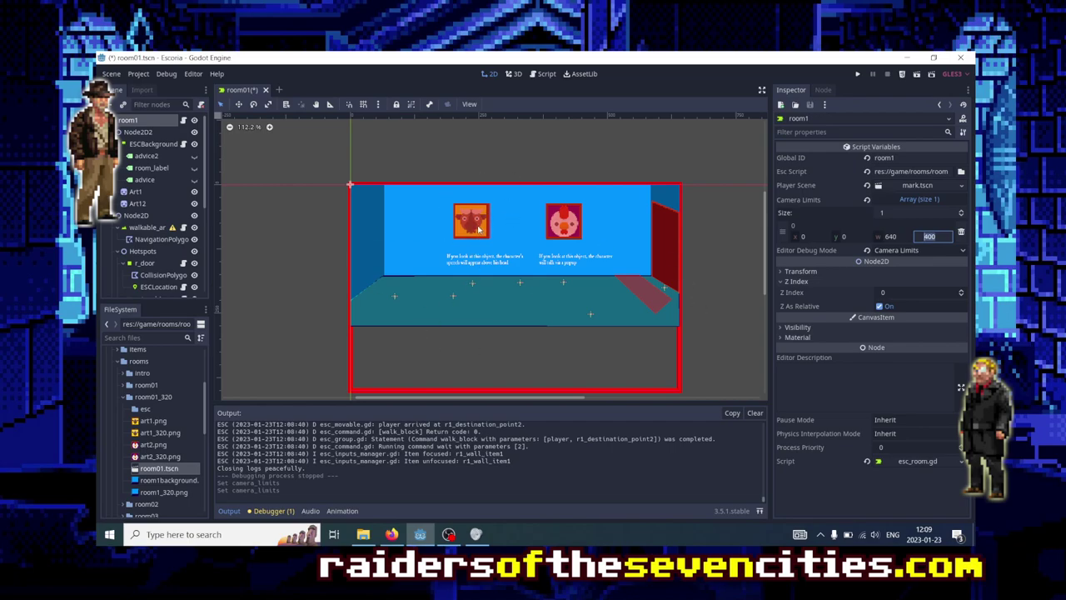
pyautogui.click(717, 268)
# - Save and run room01, walk the character across the room, then close the game
pyautogui.click(916, 74)
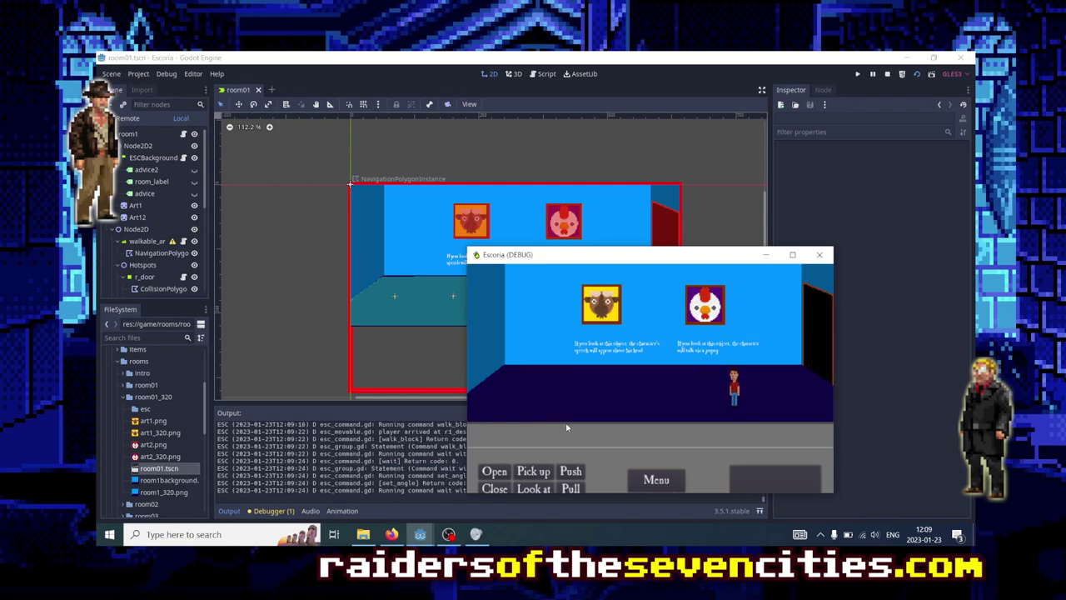
pyautogui.click(601, 366)
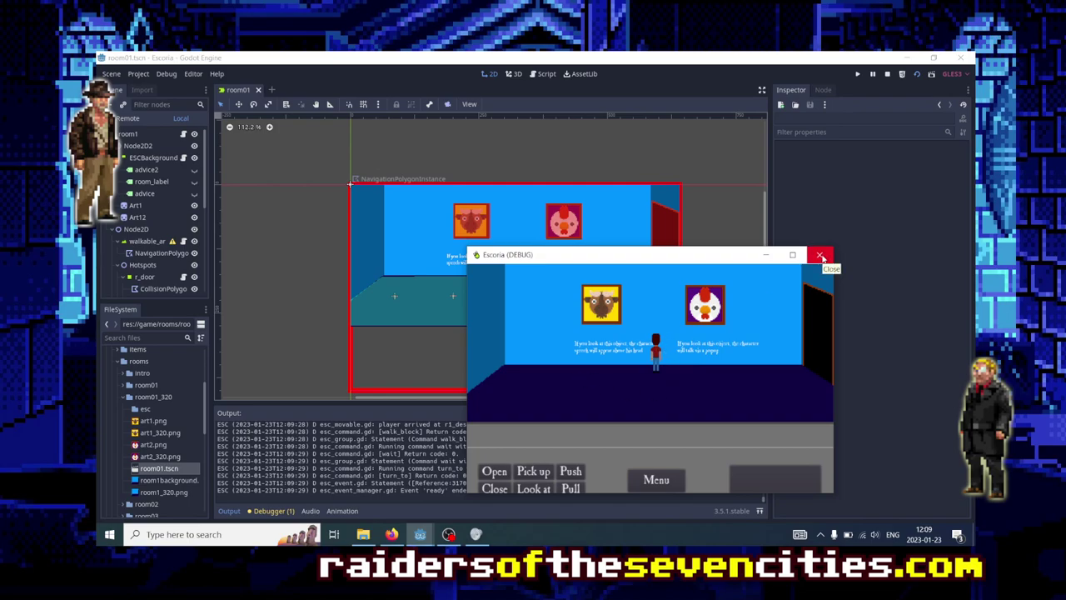
pyautogui.click(820, 257)
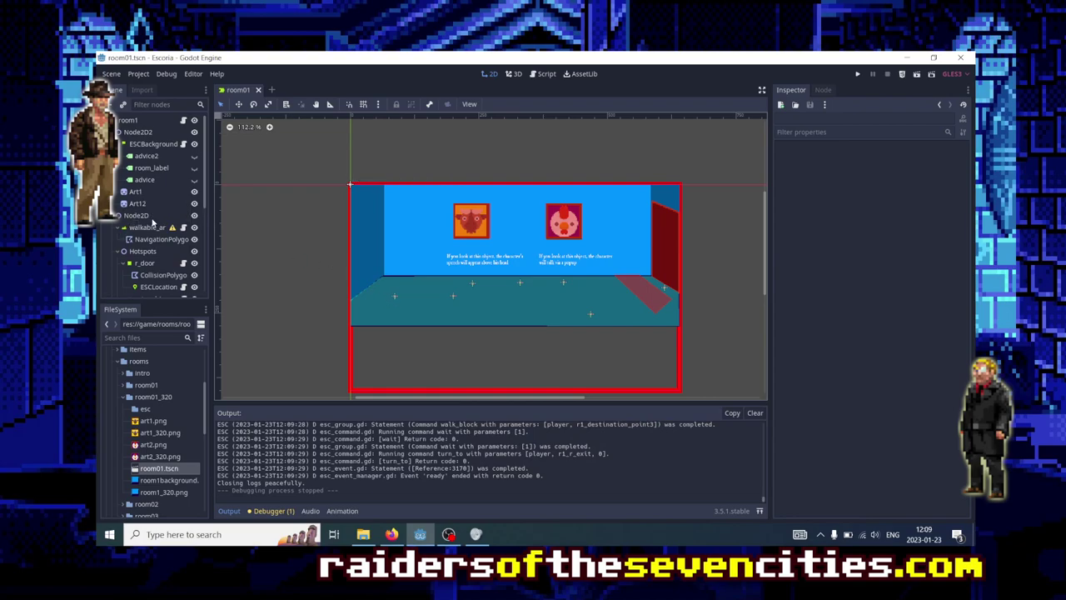
# - Select walkable_area and commit character scale minimum 0.15 and maximum 0.5
pyautogui.scroll(-2, 155, 233)
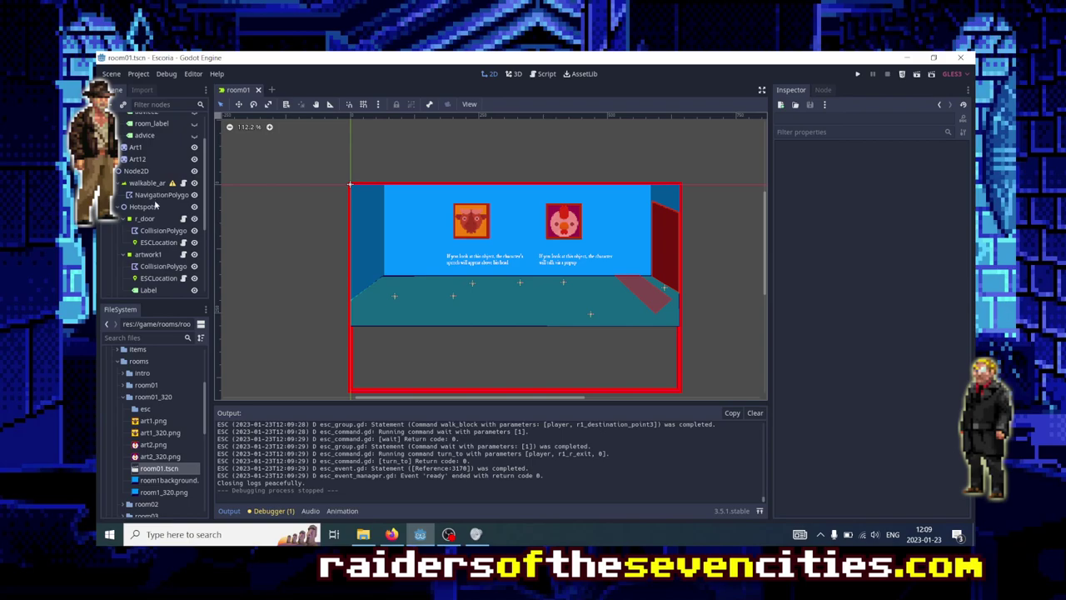
pyautogui.scroll(-2, 157, 205)
pyautogui.scroll(-2, 157, 205)
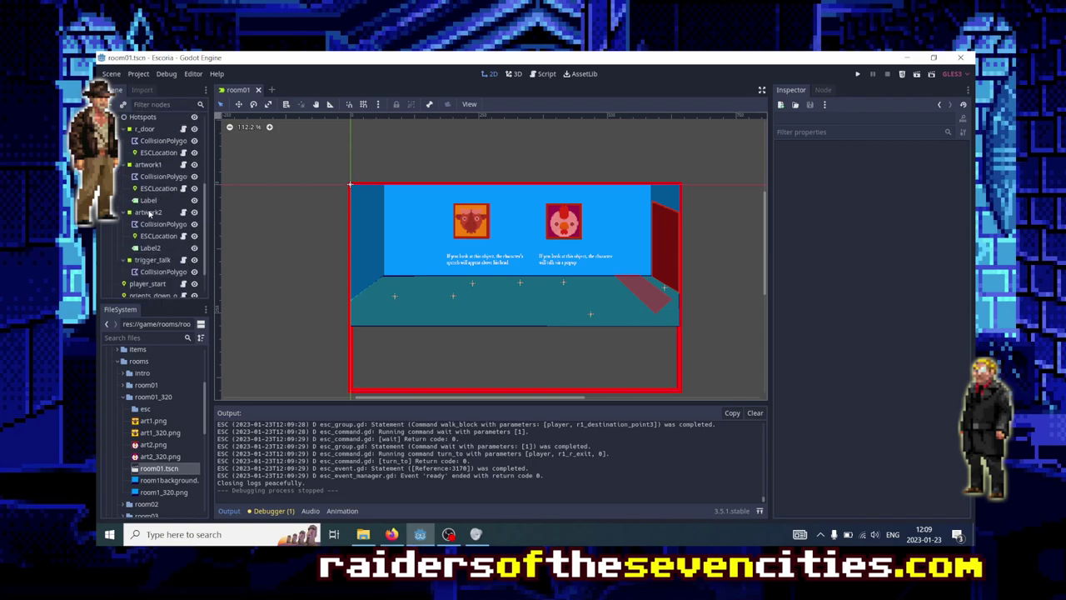
pyautogui.scroll(-1, 156, 221)
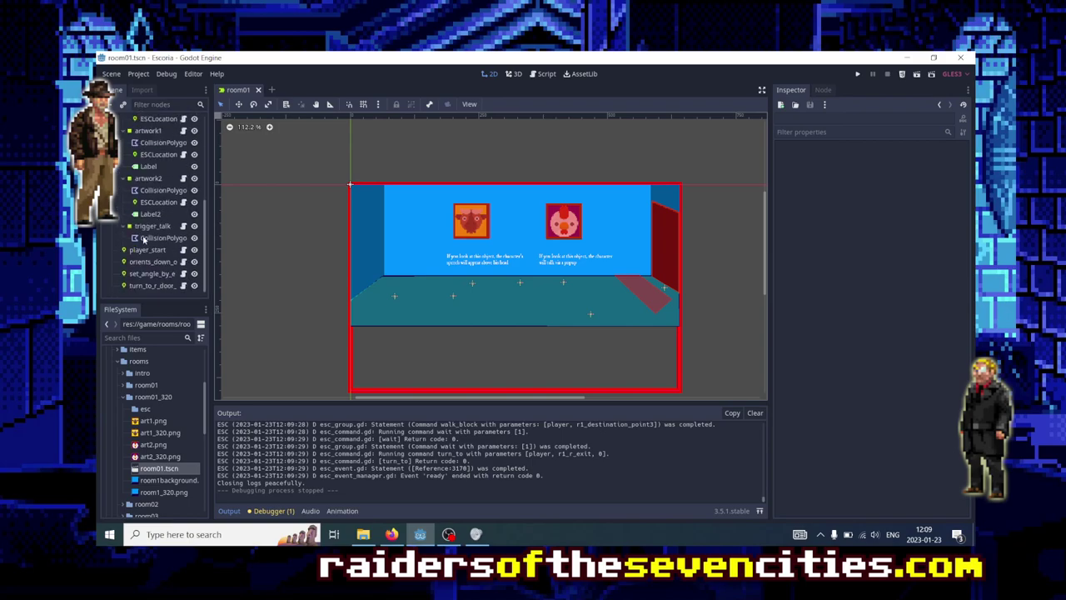
pyautogui.scroll(1, 150, 245)
pyautogui.click(149, 249)
pyautogui.scroll(3, 148, 227)
pyautogui.click(146, 172)
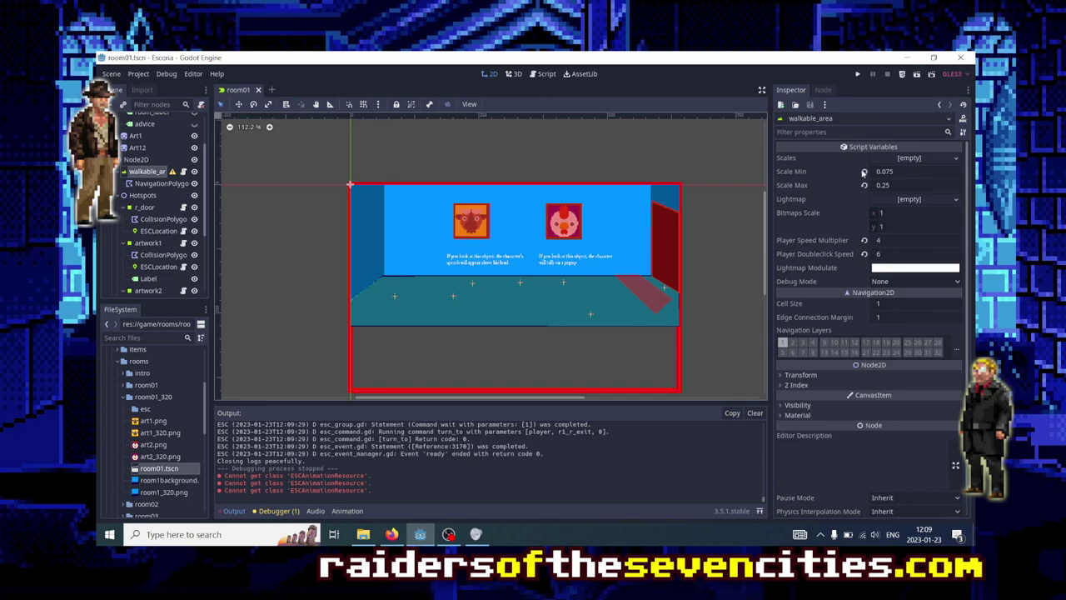
pyautogui.click(905, 172)
pyautogui.click(911, 171)
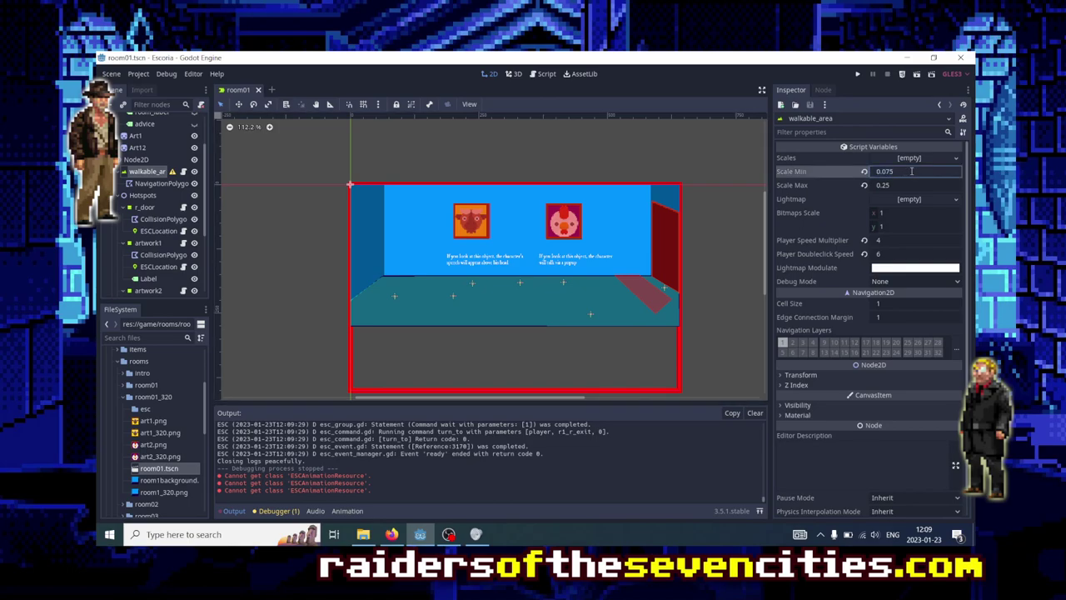
pyautogui.write('*2')
pyautogui.press('Tab')
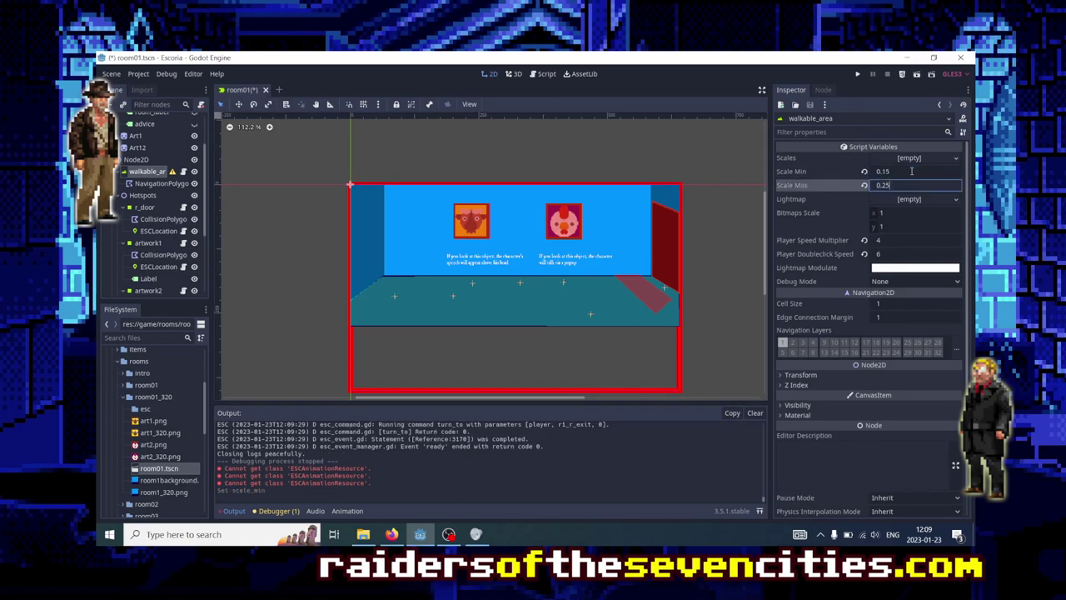
pyautogui.write('*2')
pyautogui.press('Tab')
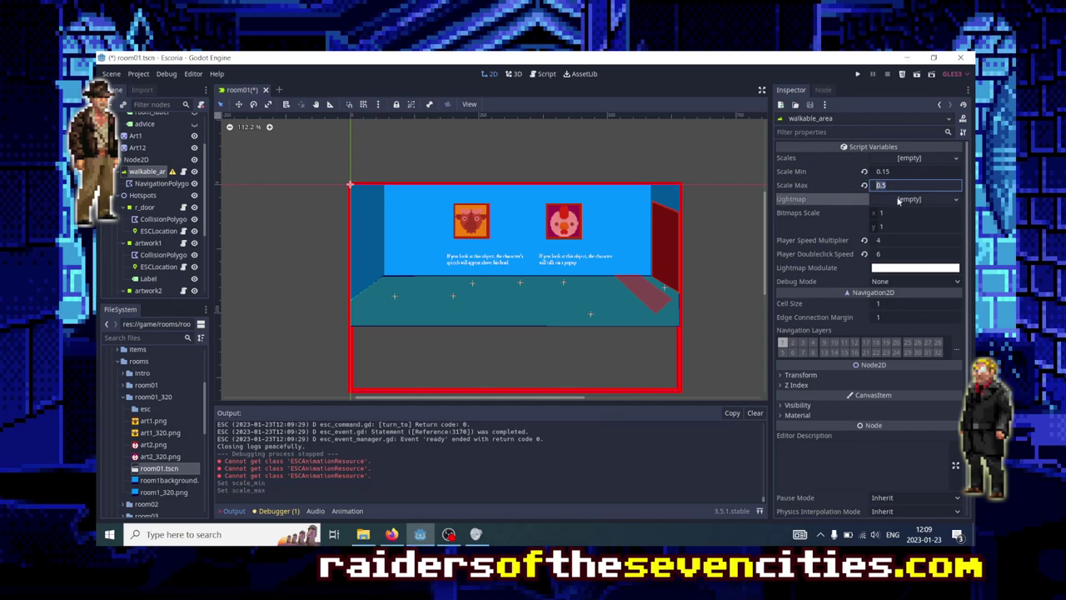
# - Set Player Speed Multiplier to 2 and Doubleclick Speed to 3, then save and run with F6
pyautogui.click(906, 240)
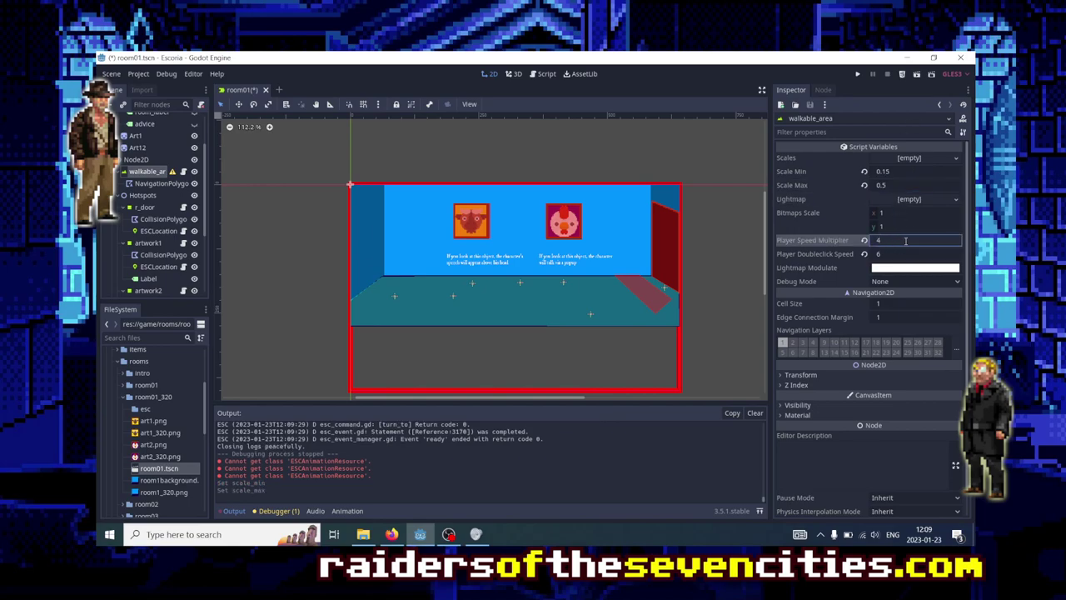
pyautogui.write('2')
pyautogui.press('Tab')
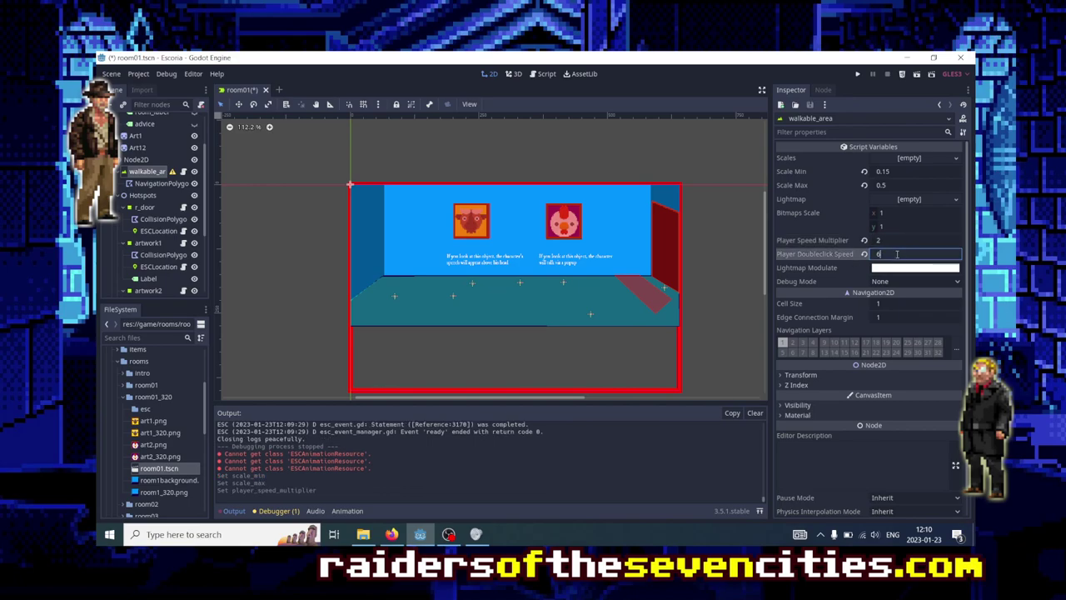
pyautogui.write('/3')
pyautogui.press('Return')
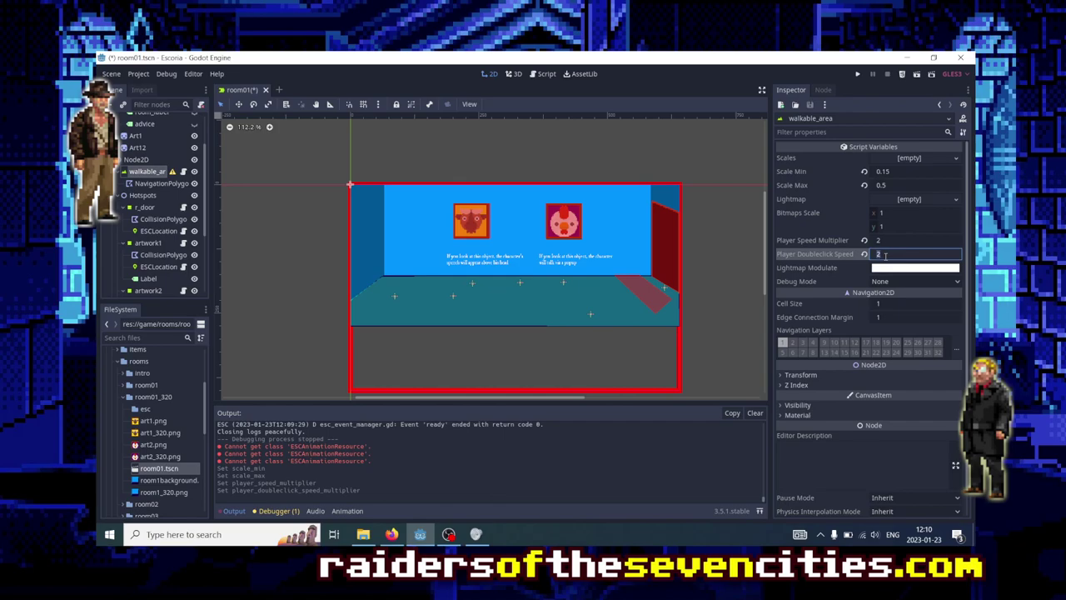
pyautogui.write('3')
pyautogui.press('Return')
pyautogui.press('F6')
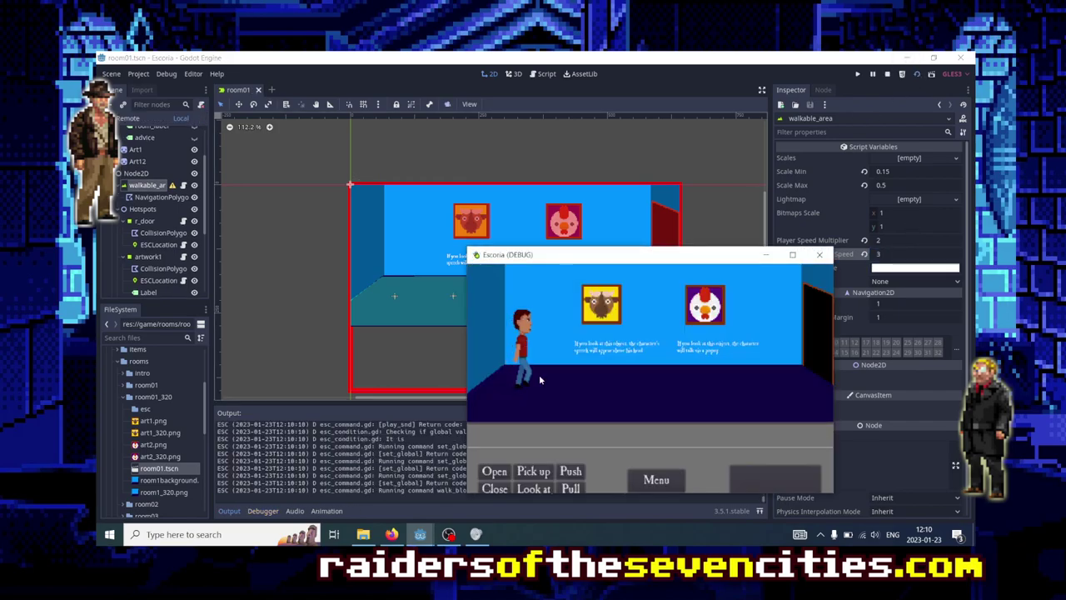
# - Move and enlarge the Escoria debug window, watch the character walk in, then close it
pyautogui.moveTo(588, 249); pyautogui.dragTo(416, 129)
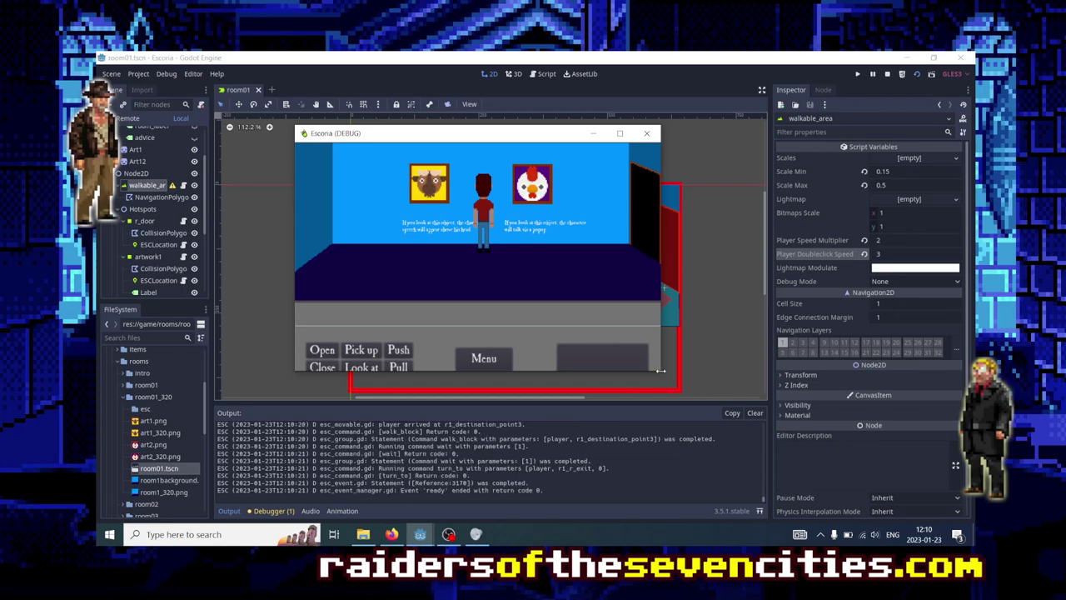
pyautogui.moveTo(660, 372); pyautogui.dragTo(950, 577)
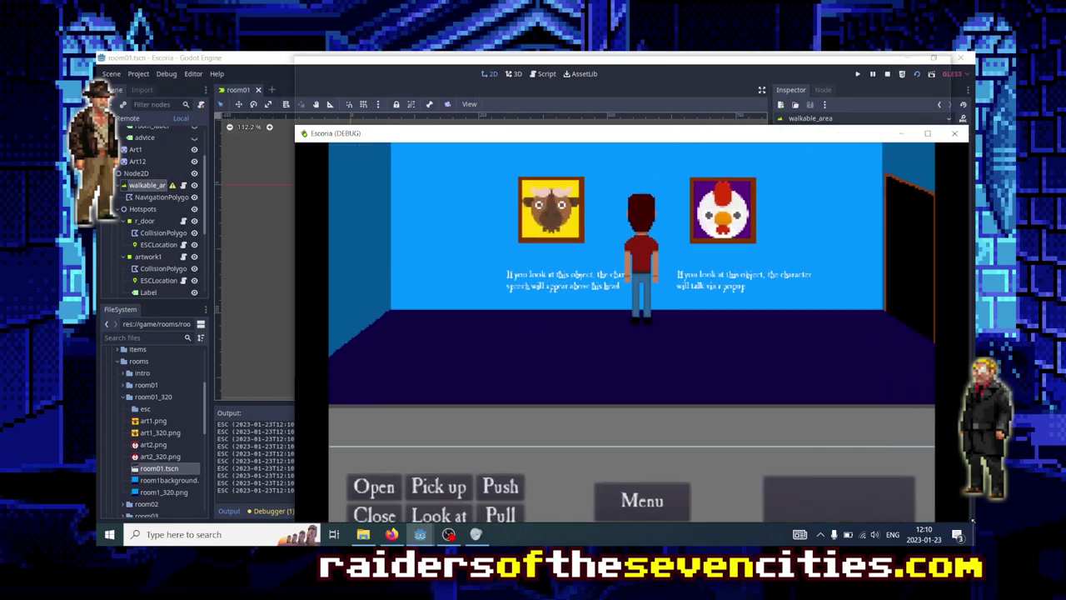
pyautogui.moveTo(500, 133); pyautogui.dragTo(500, 60)
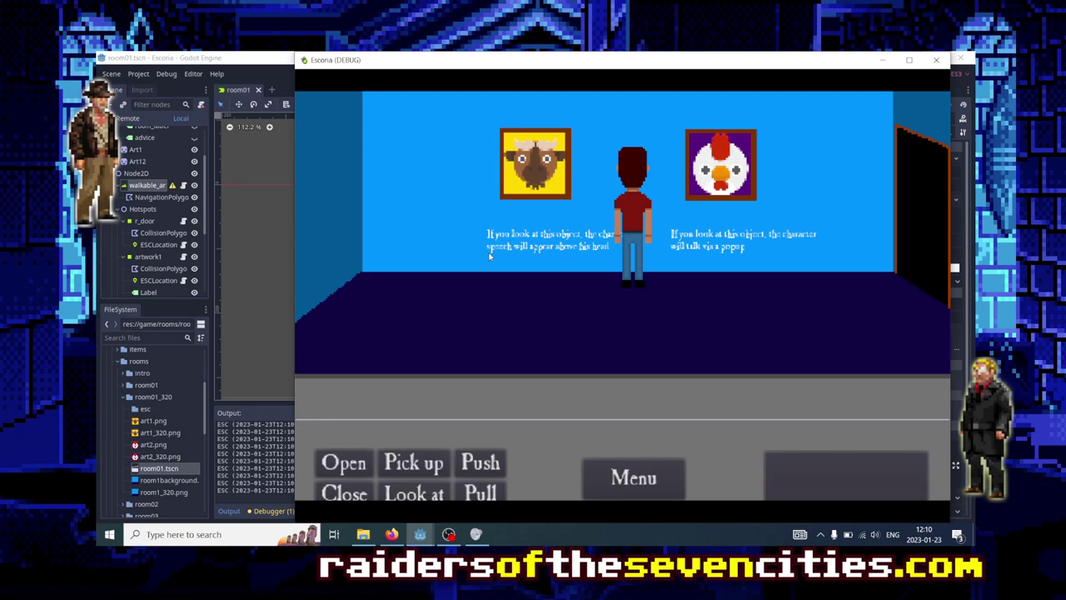
pyautogui.click(937, 62)
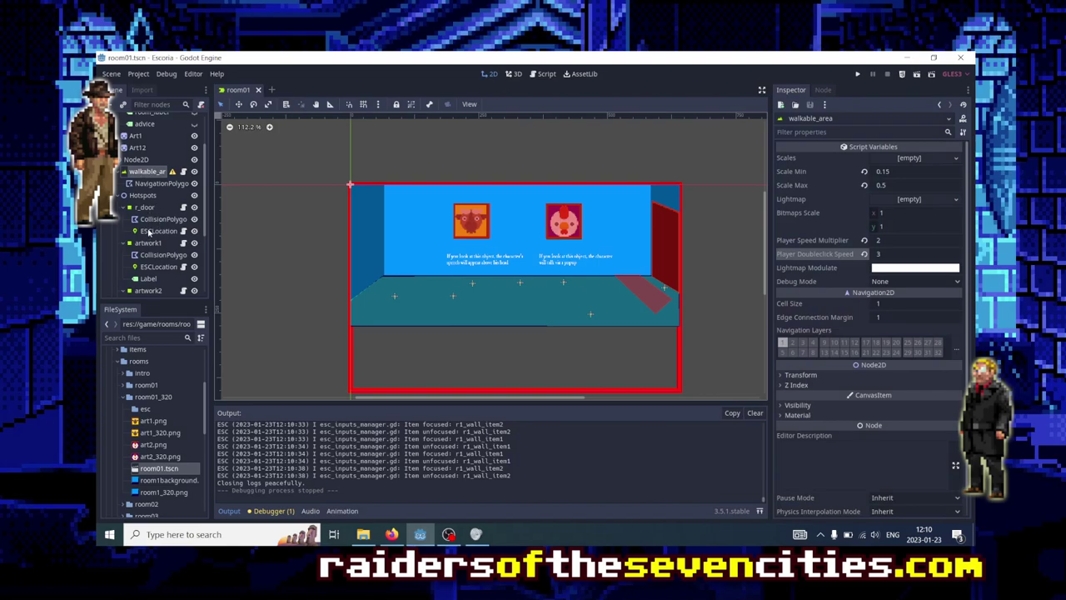
# - Hide the Label and Label2 nodes with their eye icons, then save and play room01
pyautogui.scroll(-2, 147, 224)
pyautogui.scroll(-2, 145, 237)
pyautogui.scroll(-2, 145, 255)
pyautogui.click(146, 251)
pyautogui.click(156, 217)
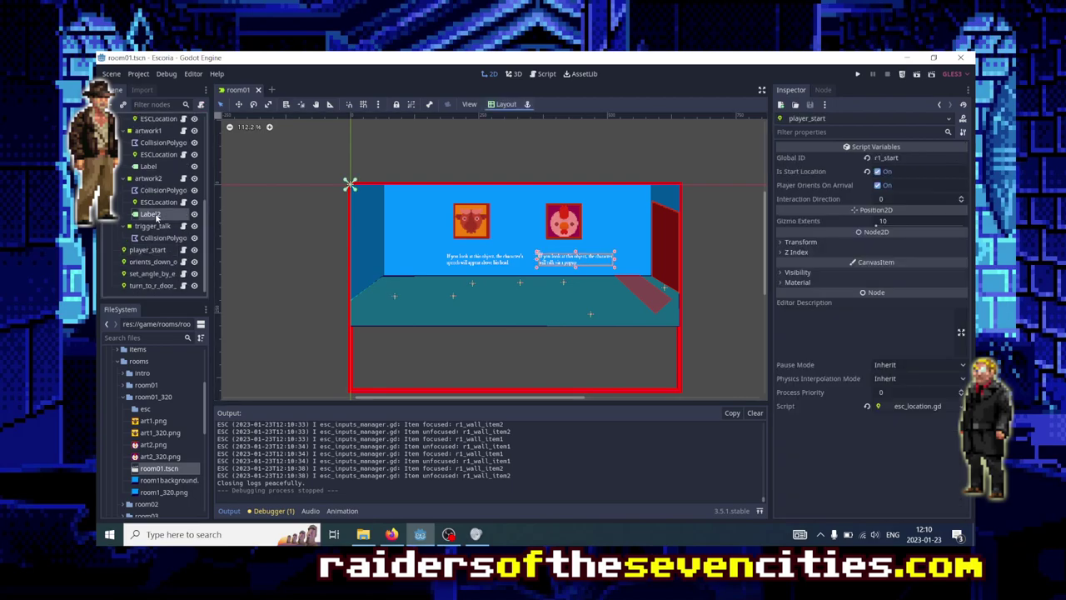
pyautogui.click(154, 167)
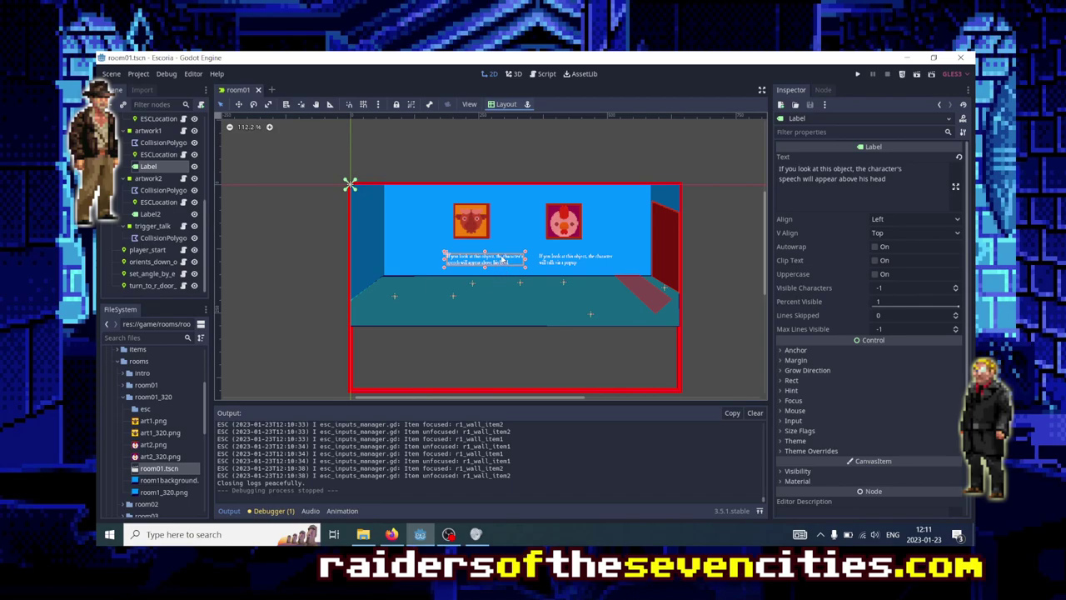
pyautogui.click(195, 165)
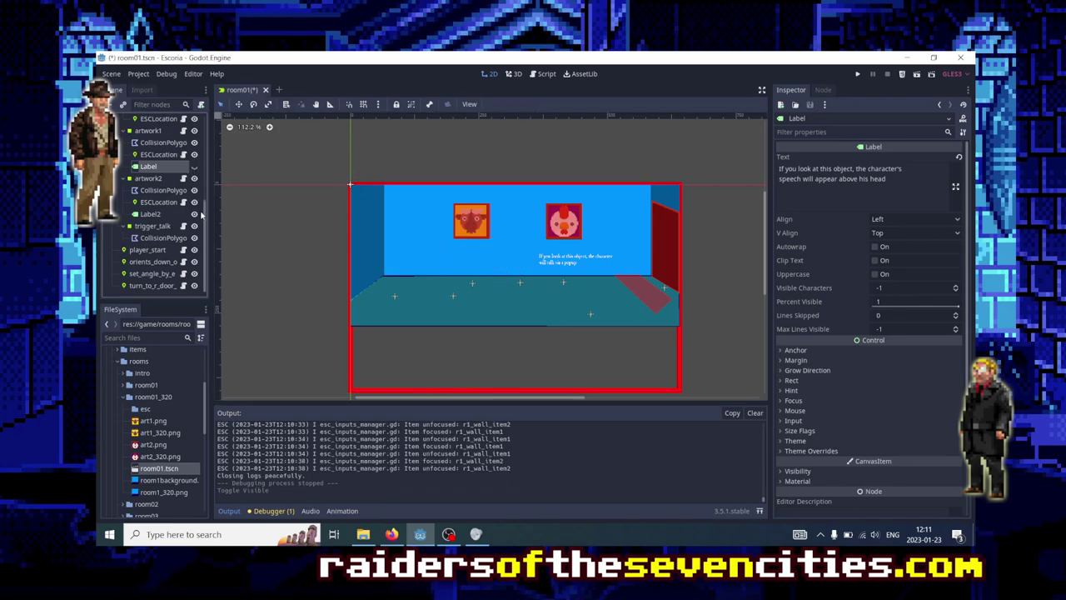
pyautogui.click(194, 214)
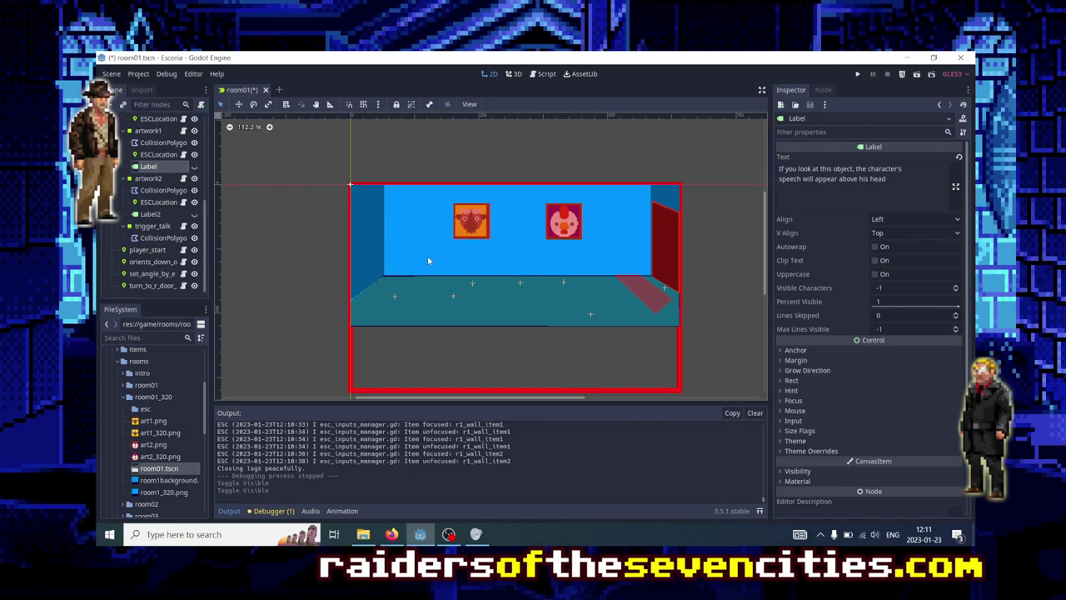
pyautogui.click(917, 74)
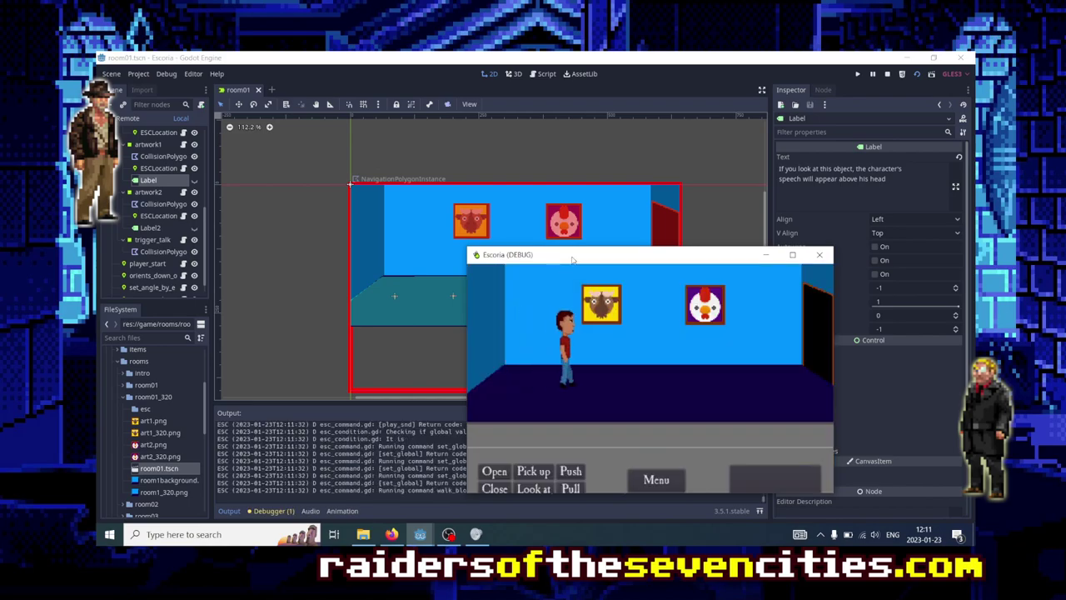
# - Walk the character back and forth by the left painting, then close the debug game window
pyautogui.moveTo(572, 261); pyautogui.dragTo(372, 174)
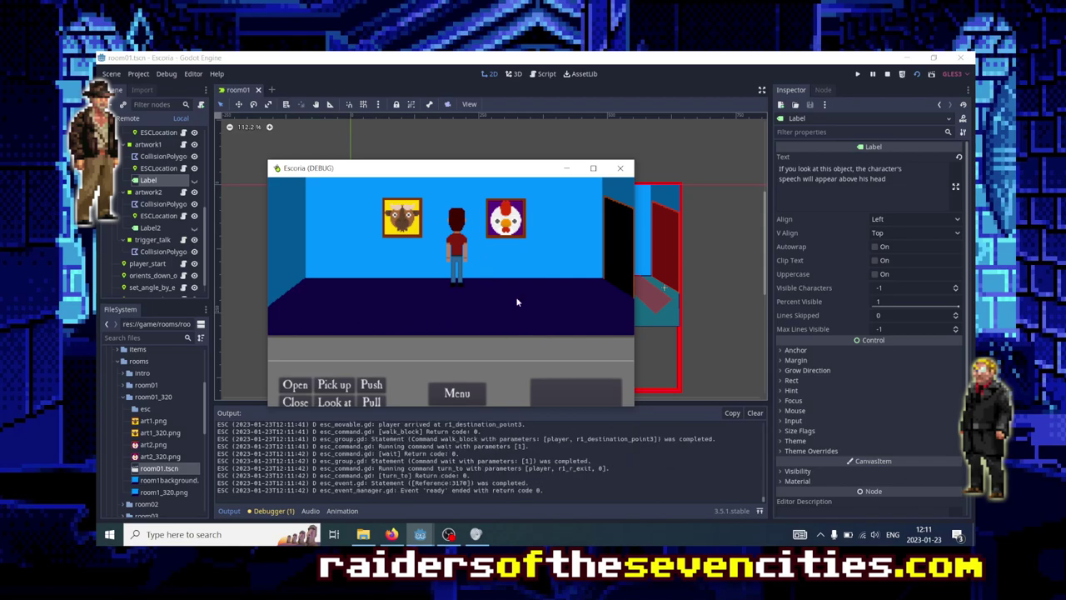
pyautogui.click(336, 230)
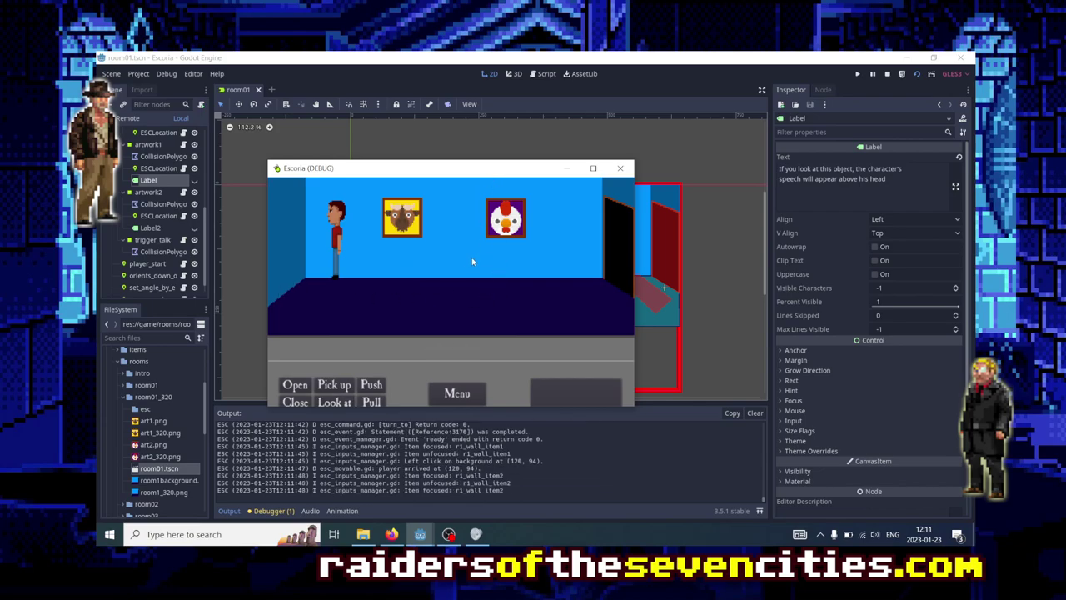
pyautogui.click(439, 217)
pyautogui.click(331, 240)
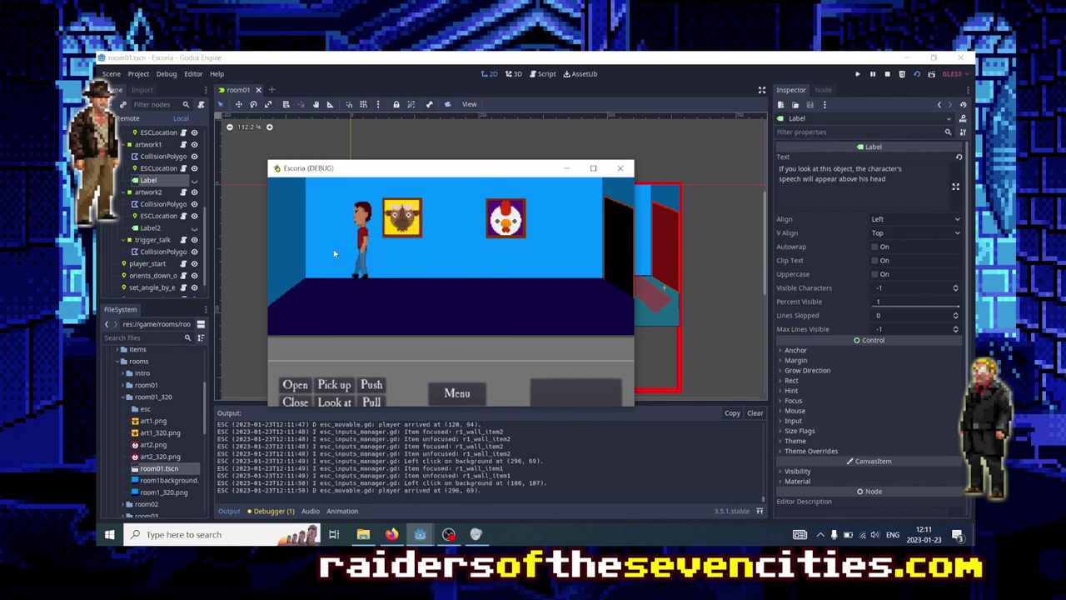
pyautogui.click(331, 241)
pyautogui.click(336, 239)
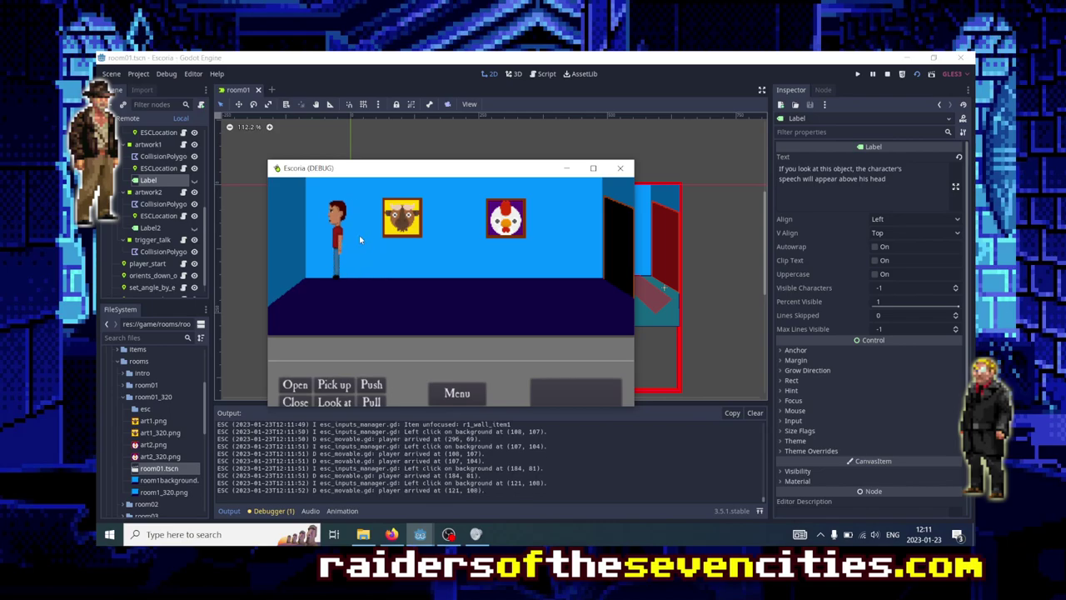
pyautogui.click(347, 243)
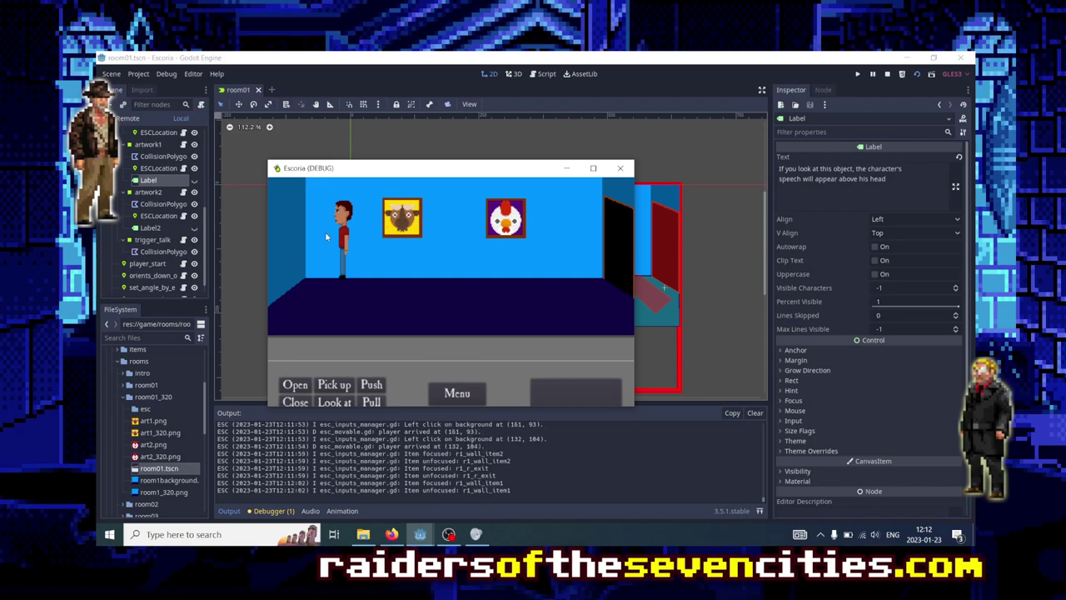
pyautogui.click(619, 167)
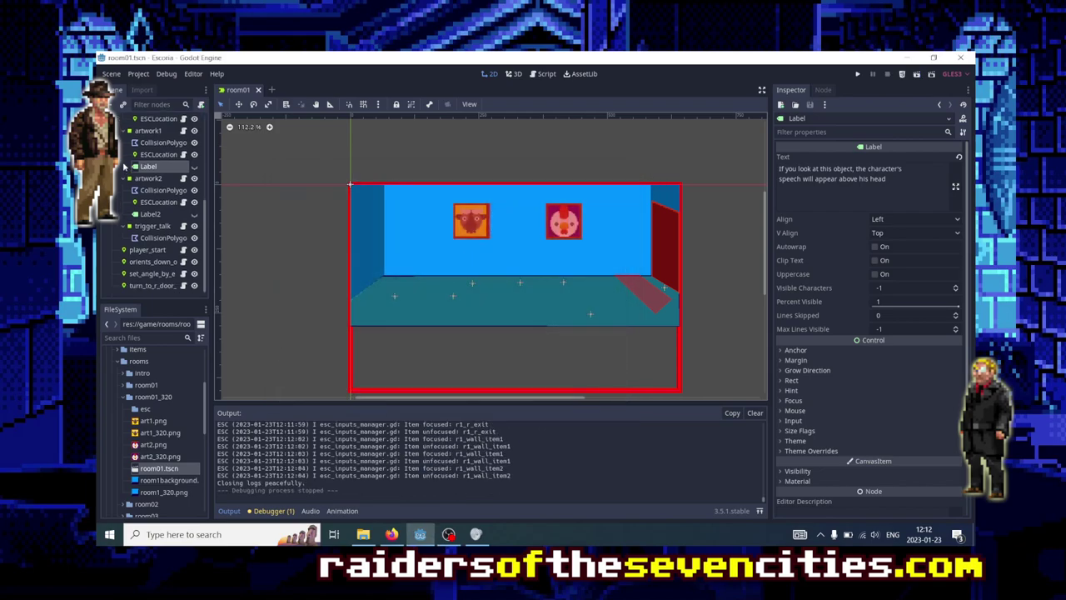
# - Select ESCBackground at the top of the Scene tree to show its 320×138 room1_320 texture
pyautogui.scroll(3, 125, 163)
pyautogui.scroll(4, 125, 164)
pyautogui.click(150, 144)
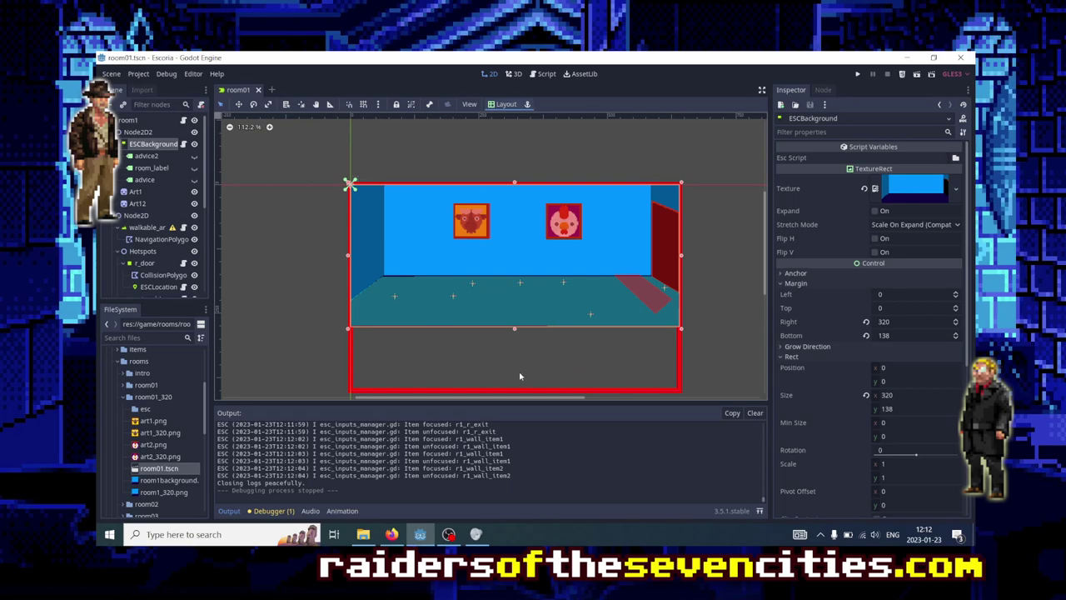
# - Launch paint.net from Windows search
pyautogui.press('super')
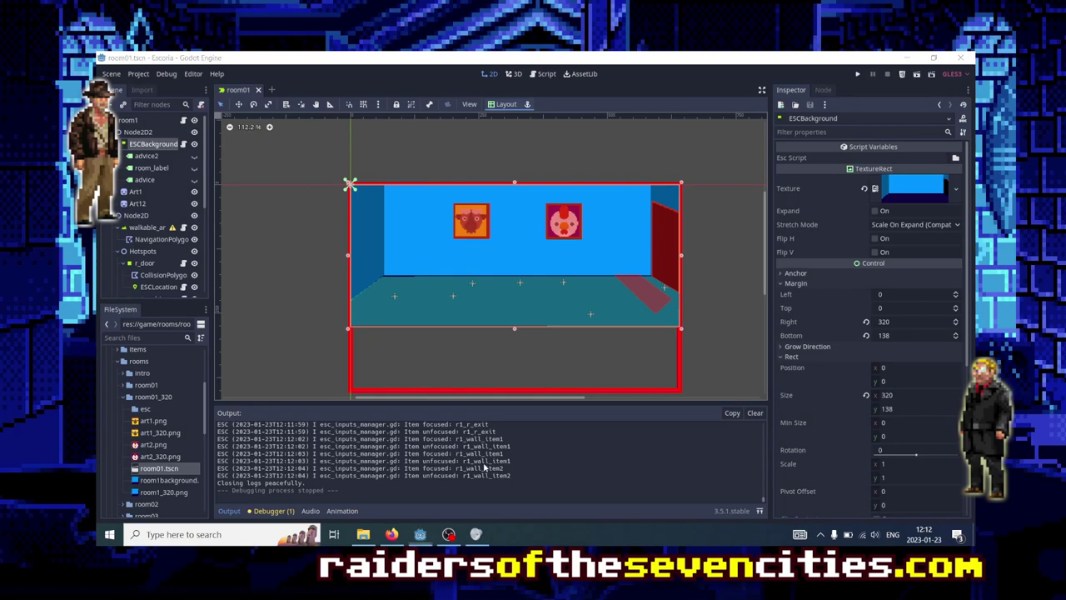
pyautogui.write('paint')
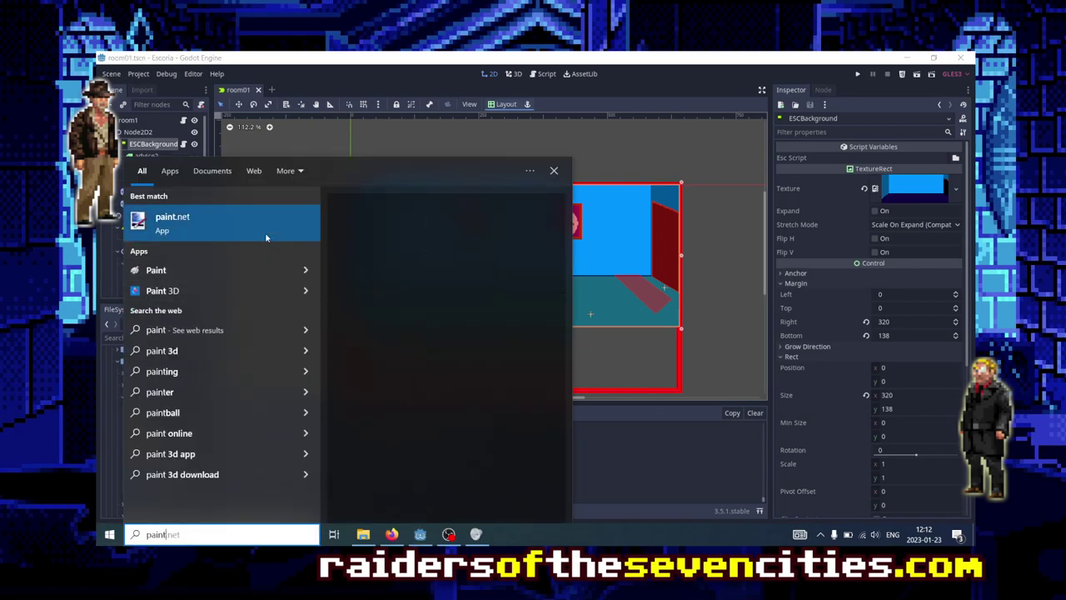
pyautogui.click(267, 238)
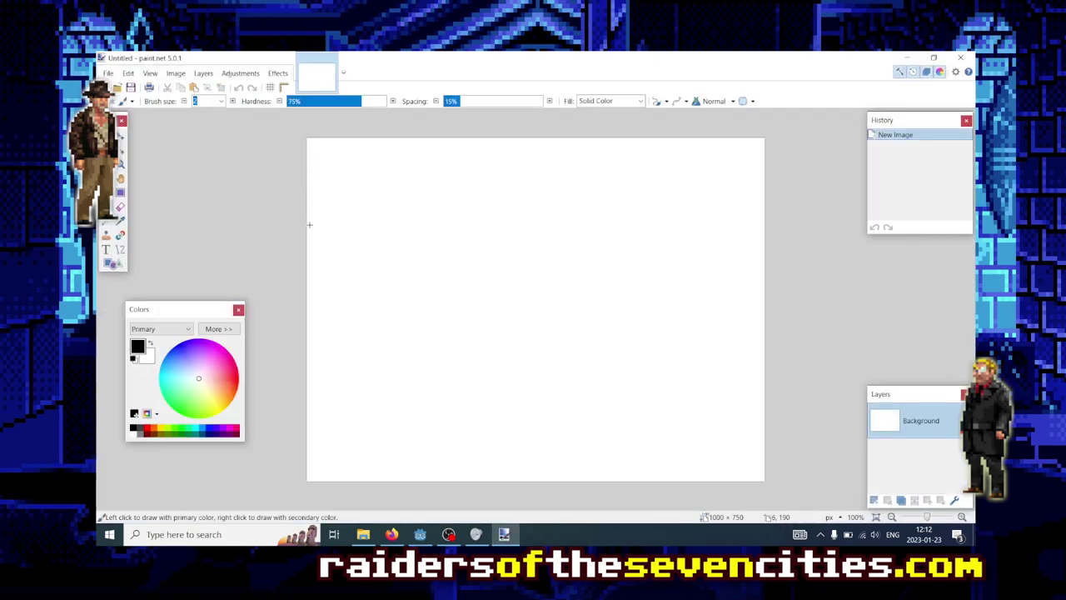
# - Resize the canvas to 640×400 and hide the white Background layer
pyautogui.click(175, 74)
pyautogui.click(176, 74)
pyautogui.click(204, 116)
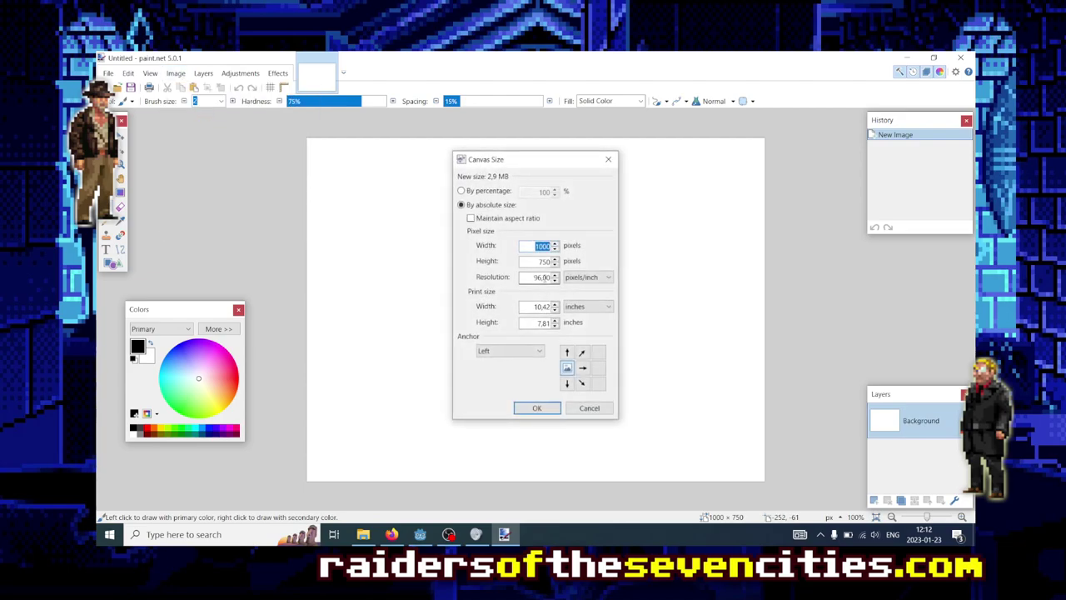
pyautogui.write('640')
pyautogui.press('Tab')
pyautogui.write('400')
pyautogui.press('Return')
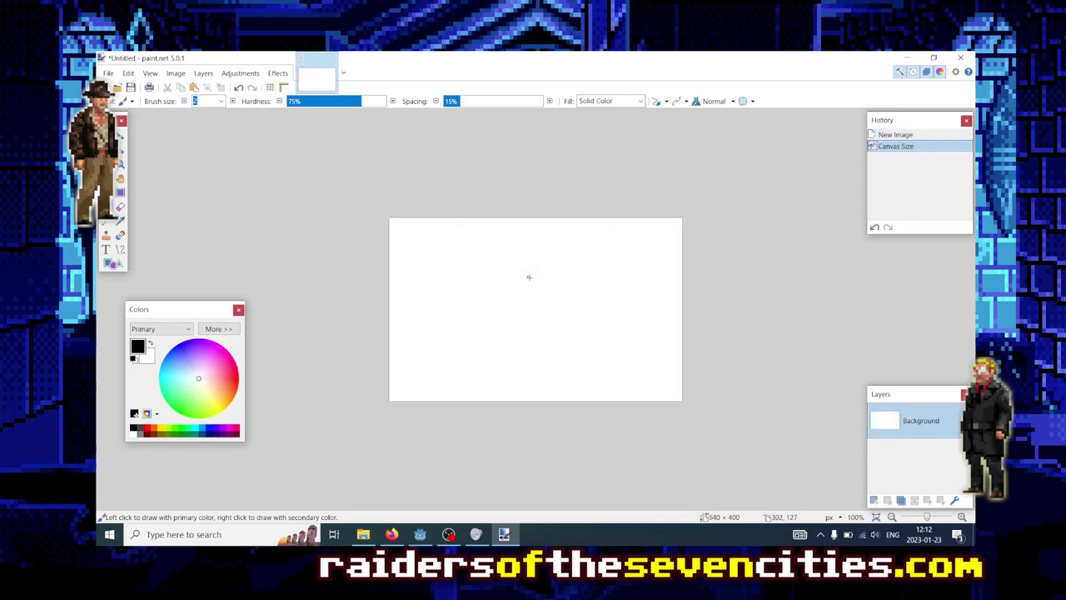
pyautogui.click(958, 420)
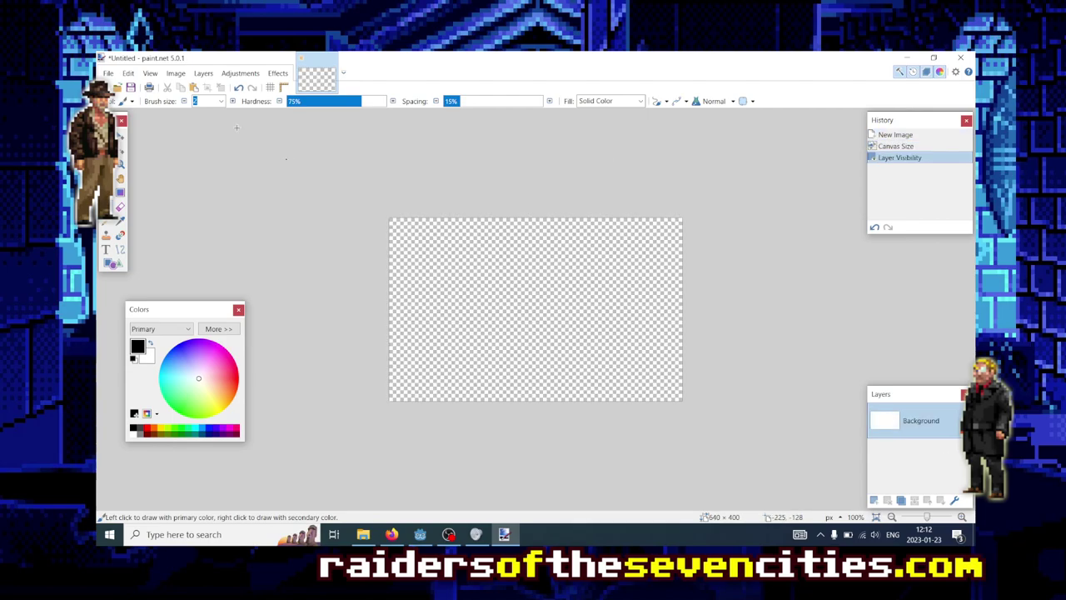
pyautogui.click(102, 60)
pyautogui.press('Escape')
# - Start saving the image and copy the room01_320 folder path from Explorer
pyautogui.hotkey('ctrl', 's')
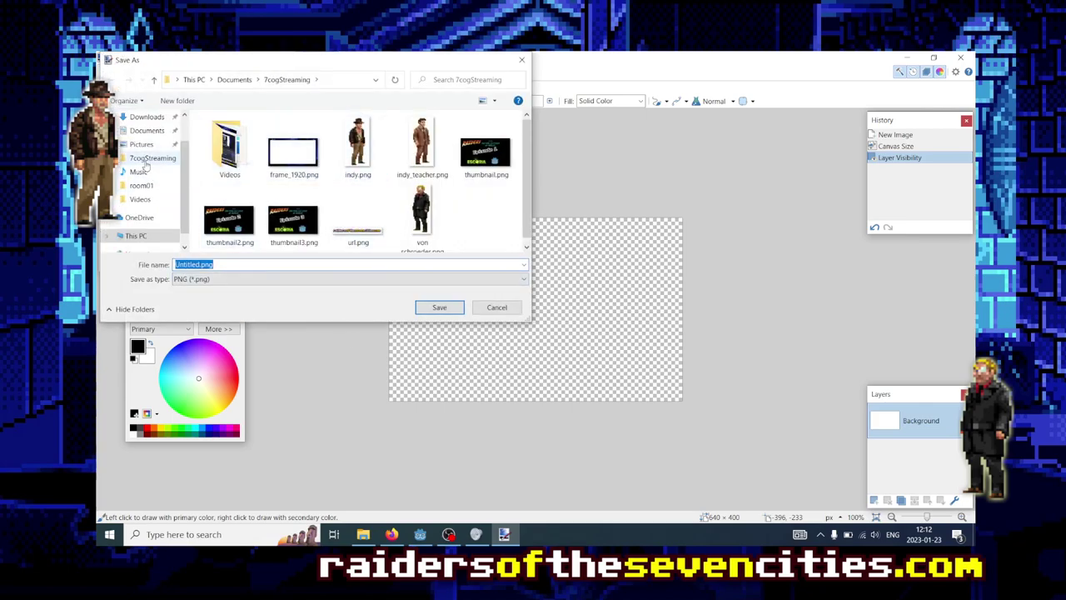
pyautogui.click(422, 537)
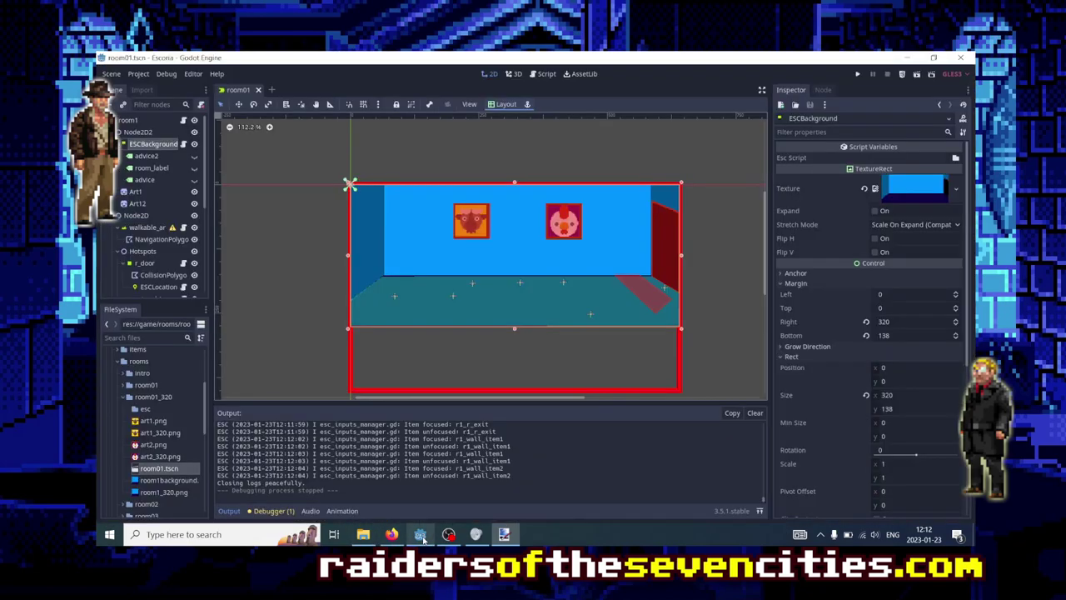
pyautogui.rightClick(146, 410)
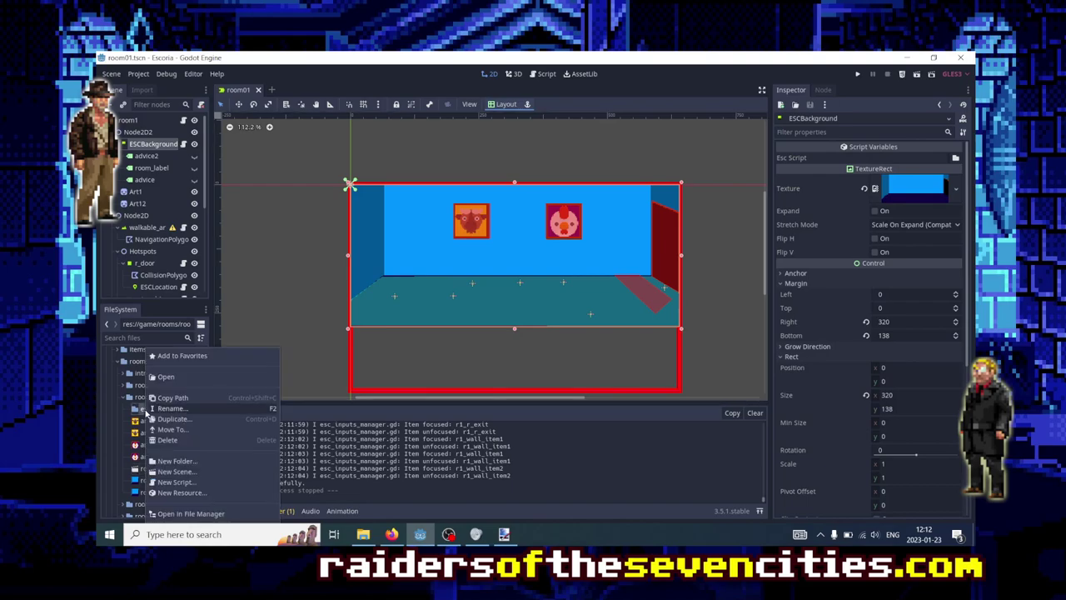
pyautogui.click(193, 514)
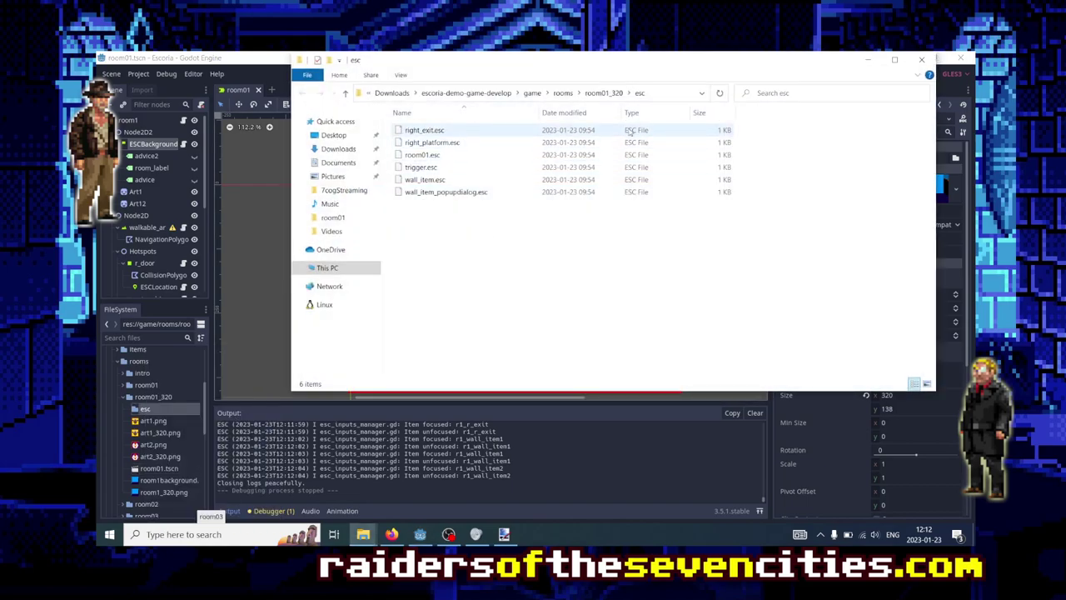
pyautogui.click(607, 93)
pyautogui.click(674, 94)
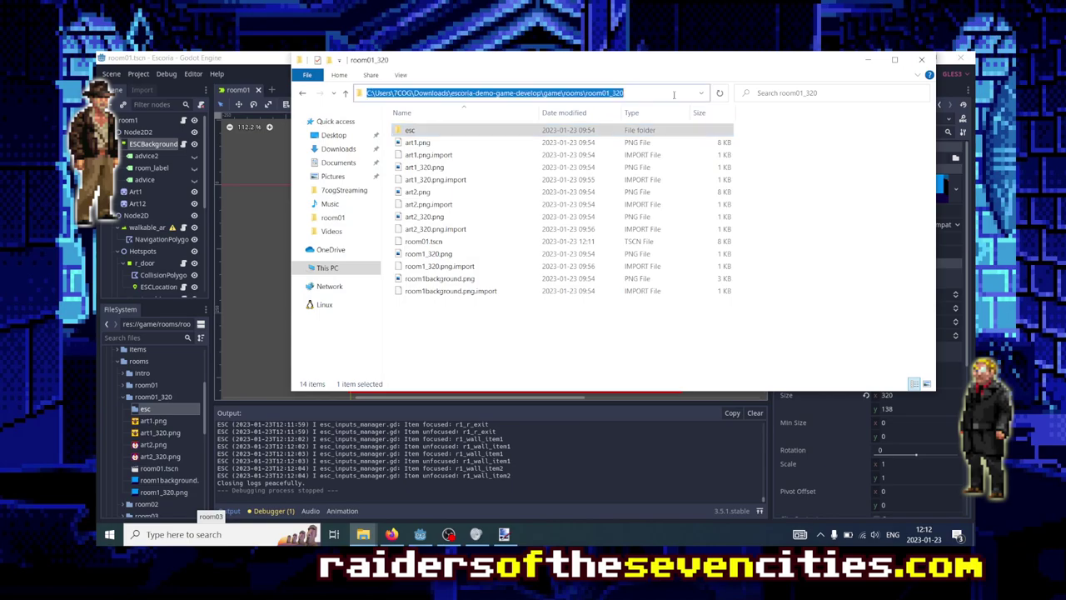
pyautogui.hotkey('alt', 'Tab')
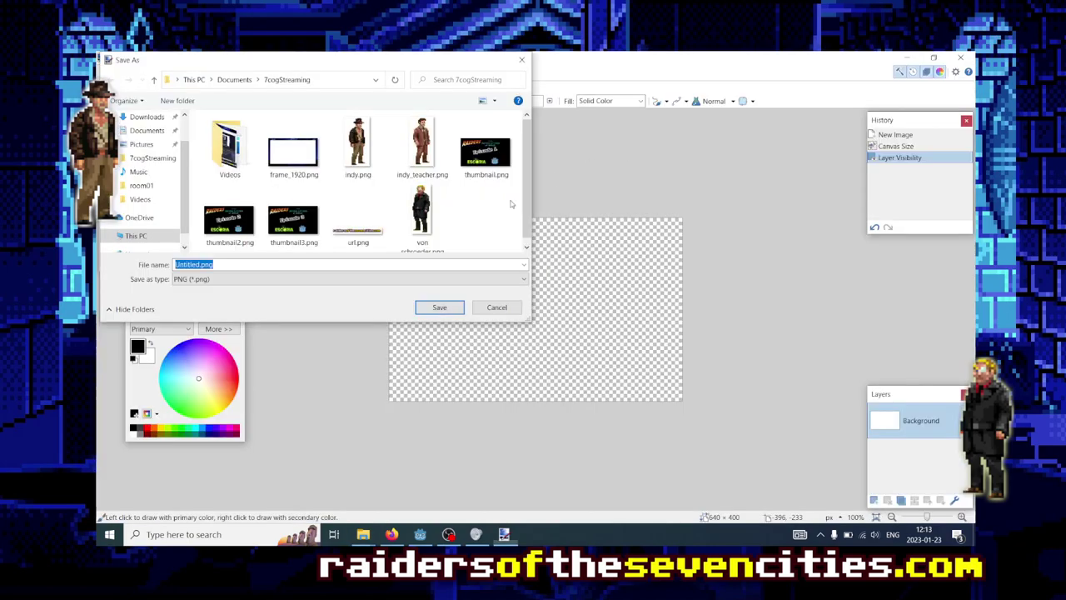
# - Save the image as transp_640.png in room01_320, accepting the PNG save settings
pyautogui.write('C:\\Users\\7COG\\Downloads\\escoria-demo-game-develop\\game\\rooms\\room01_320')
pyautogui.press('Return')
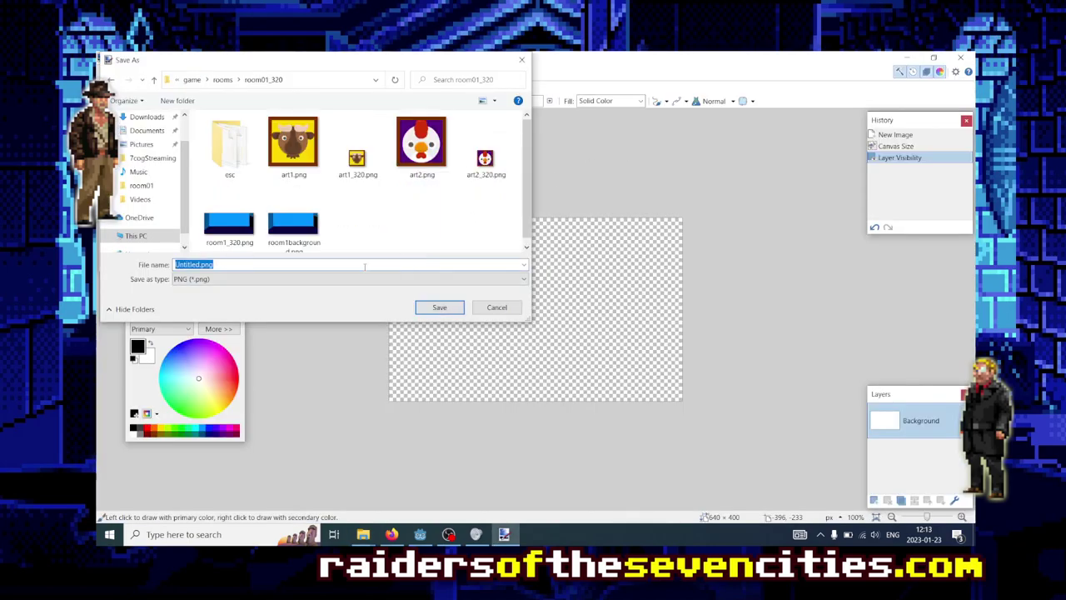
pyautogui.write('trans')
pyautogui.press('BackSpace')
pyautogui.press('BackSpace')
pyautogui.press('Return')
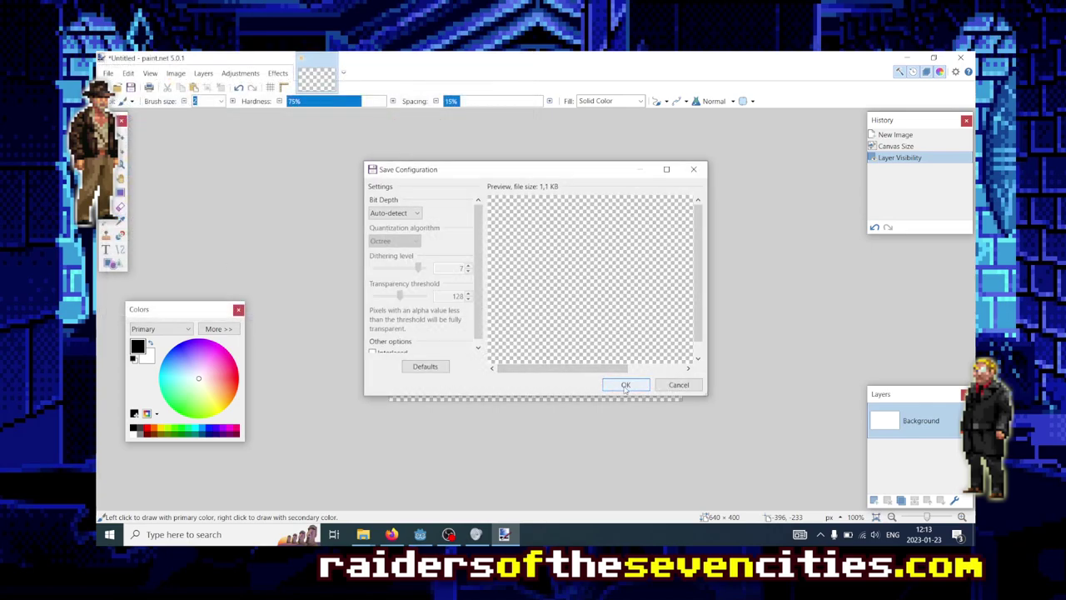
pyautogui.click(625, 386)
pyautogui.hotkey('alt', 'Tab')
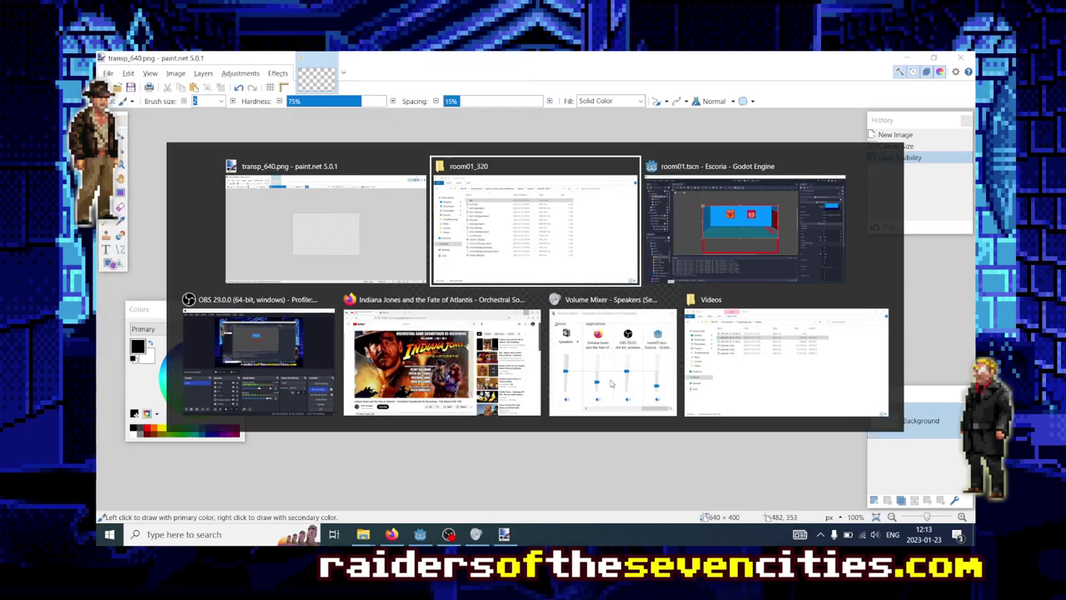
# - Drop transp_640.png from the FileSystem dock onto ESCBackground's Texture slot
pyautogui.hotkey('alt', 'Tab')
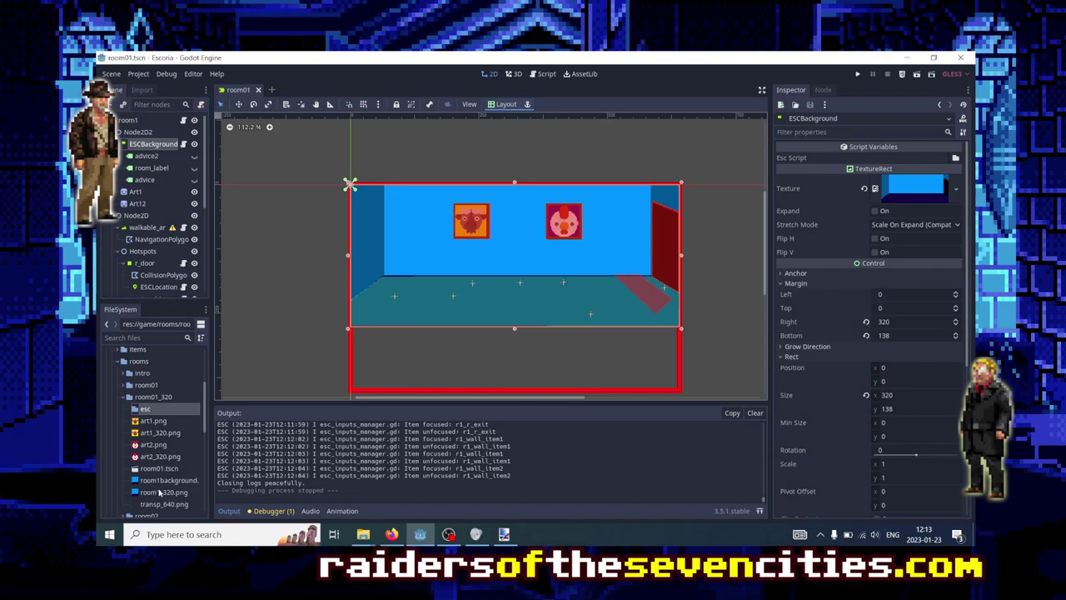
pyautogui.scroll(-1, 159, 492)
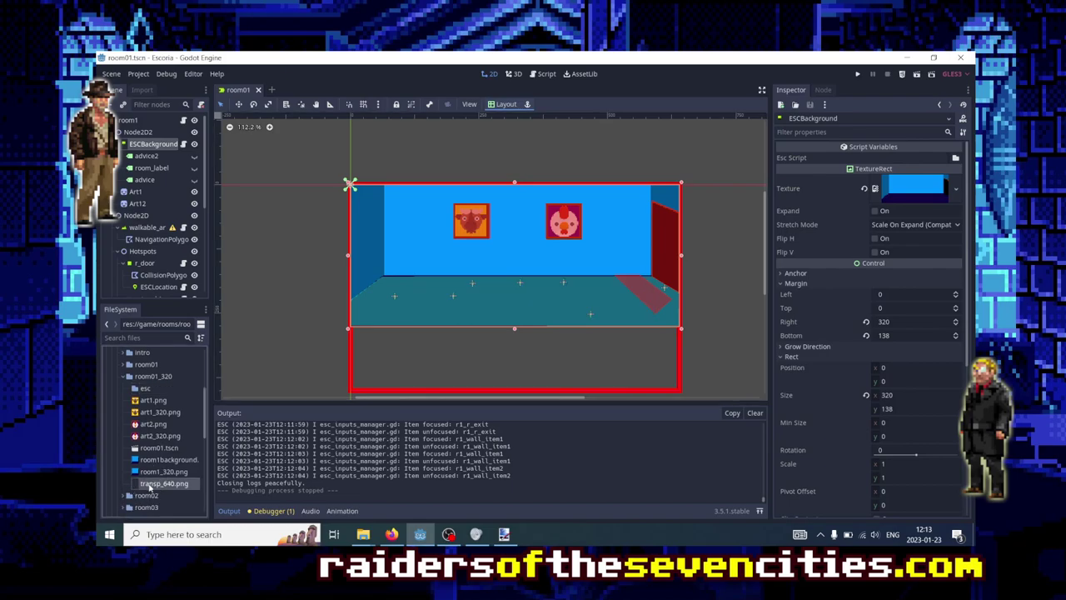
pyautogui.moveTo(152, 485); pyautogui.dragTo(903, 188)
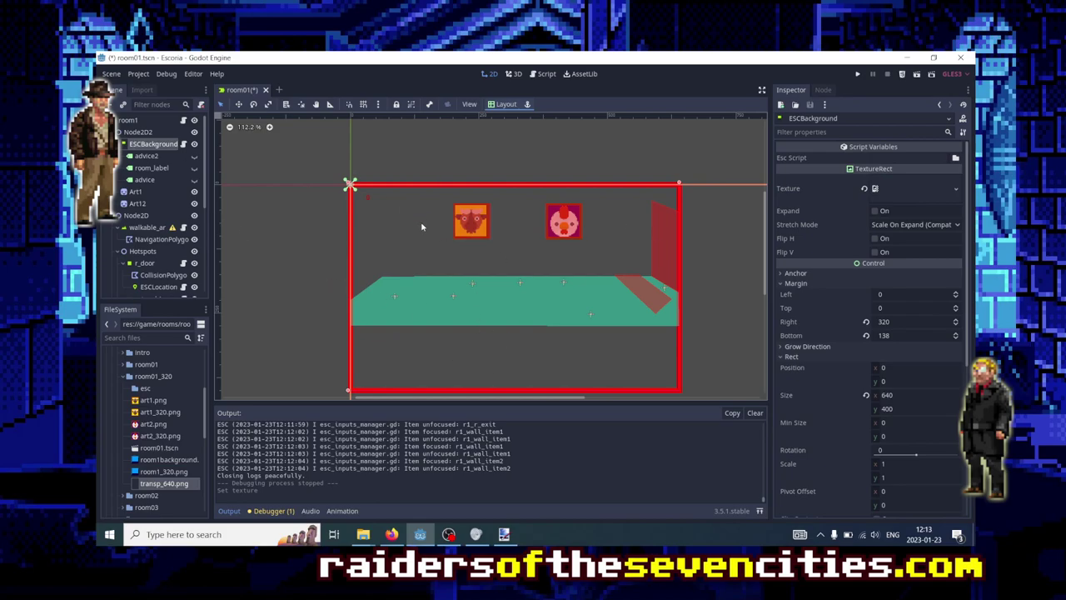
# - Add a Sprite child node under ESCBackground
pyautogui.rightClick(150, 149)
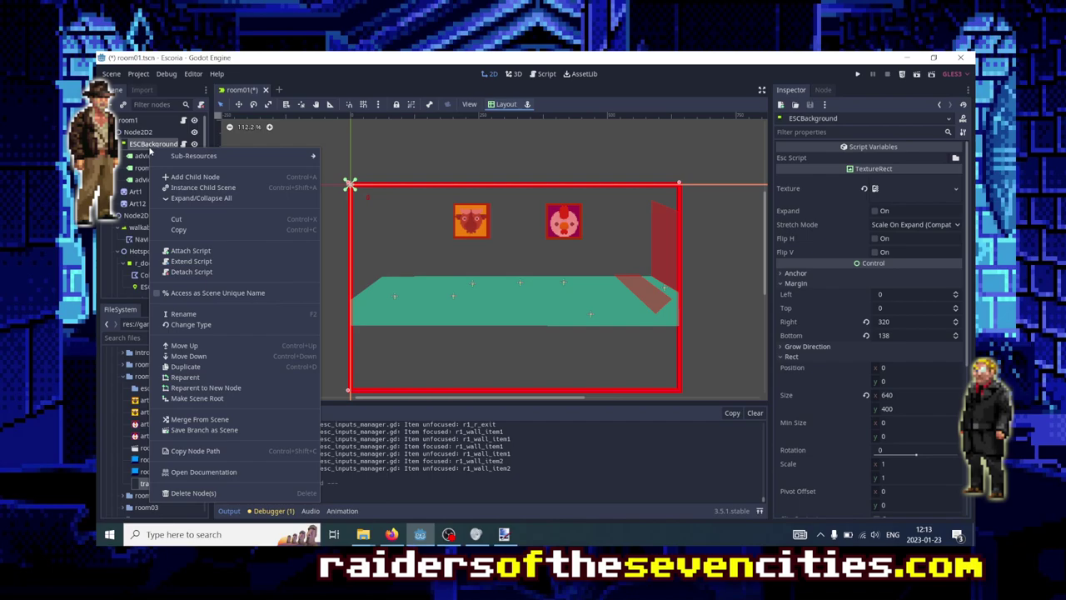
pyautogui.click(191, 179)
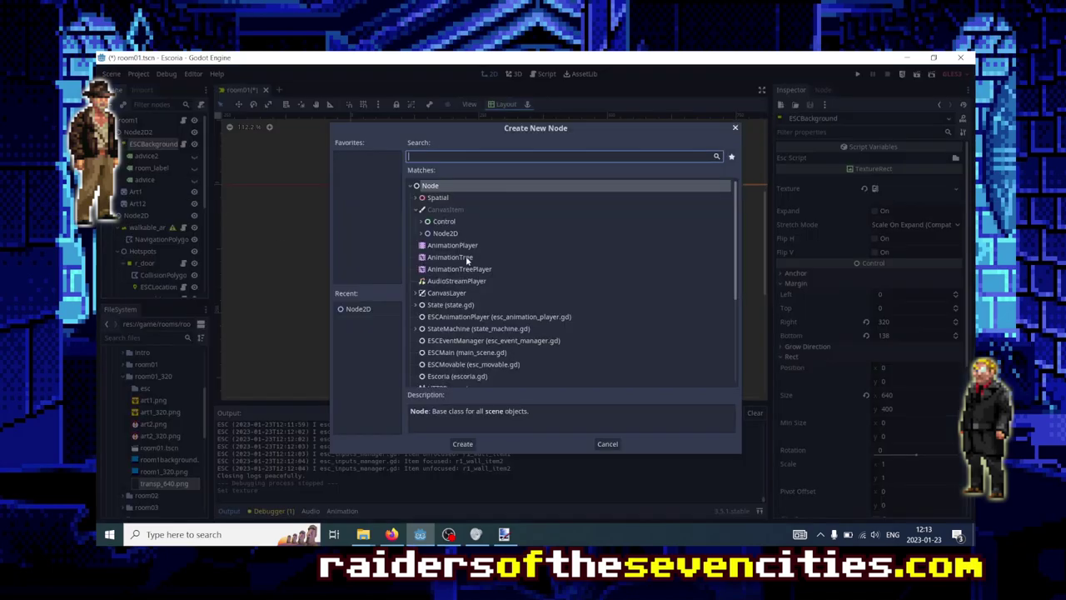
pyautogui.write('sprite')
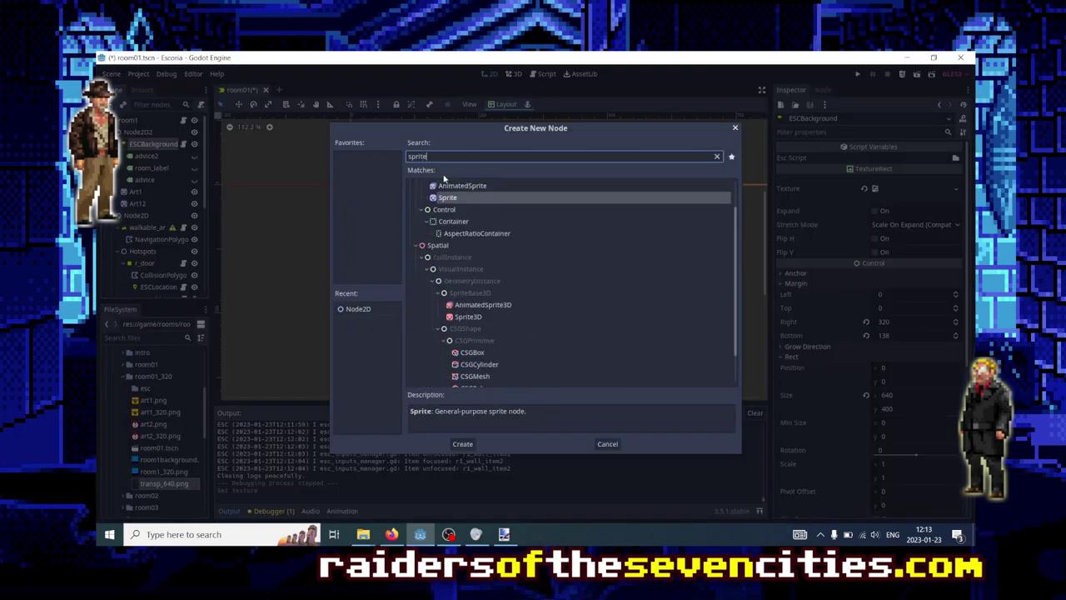
pyautogui.doubleClick(457, 201)
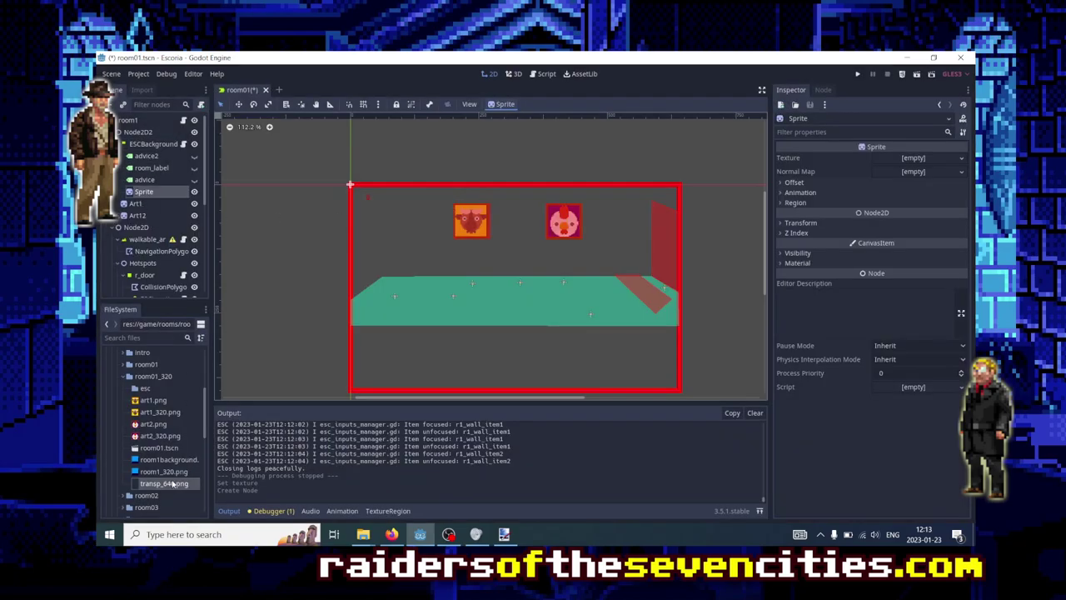
# - Give the Sprite the room1_320.png texture and turn off Offset > Centered
pyautogui.moveTo(164, 472)
pyautogui.mouseDown()
pyautogui.moveTo(192, 414)
pyautogui.moveTo(155, 191)
pyautogui.mouseUp()
pyautogui.click(162, 192)
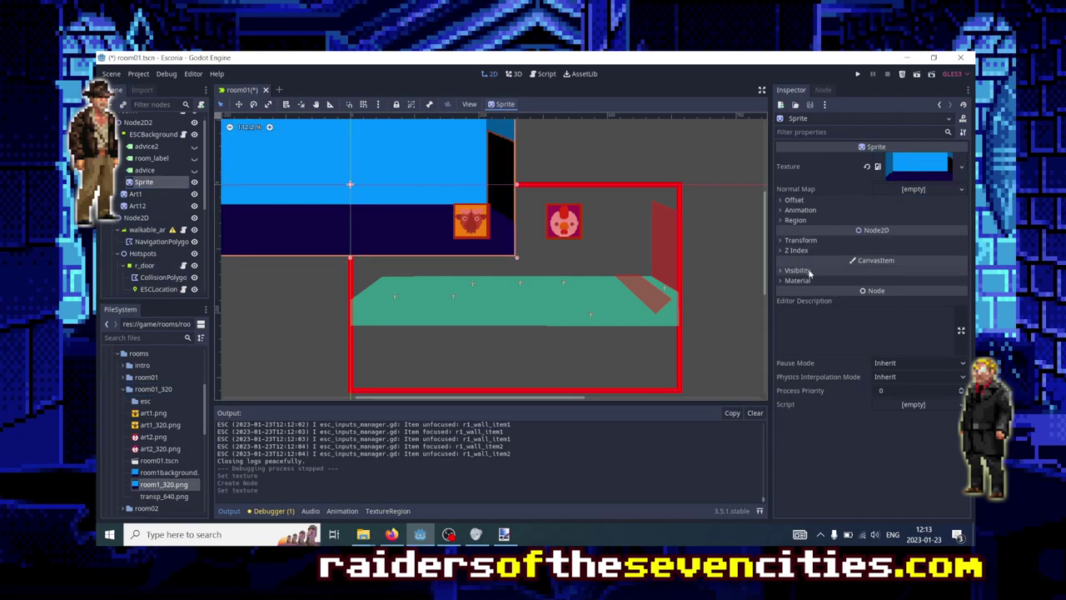
pyautogui.click(800, 241)
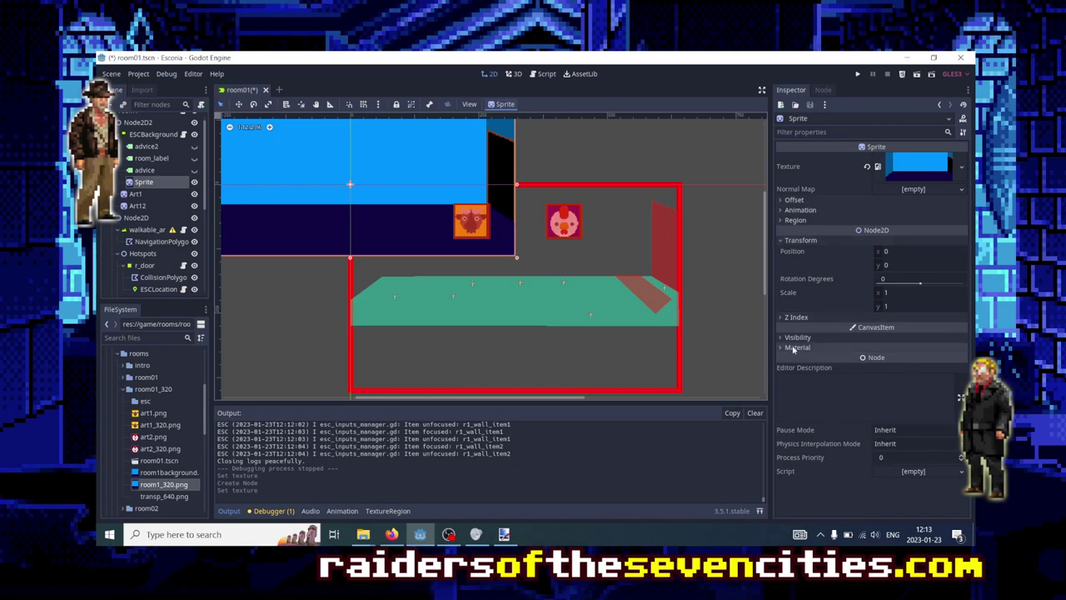
pyautogui.click(787, 200)
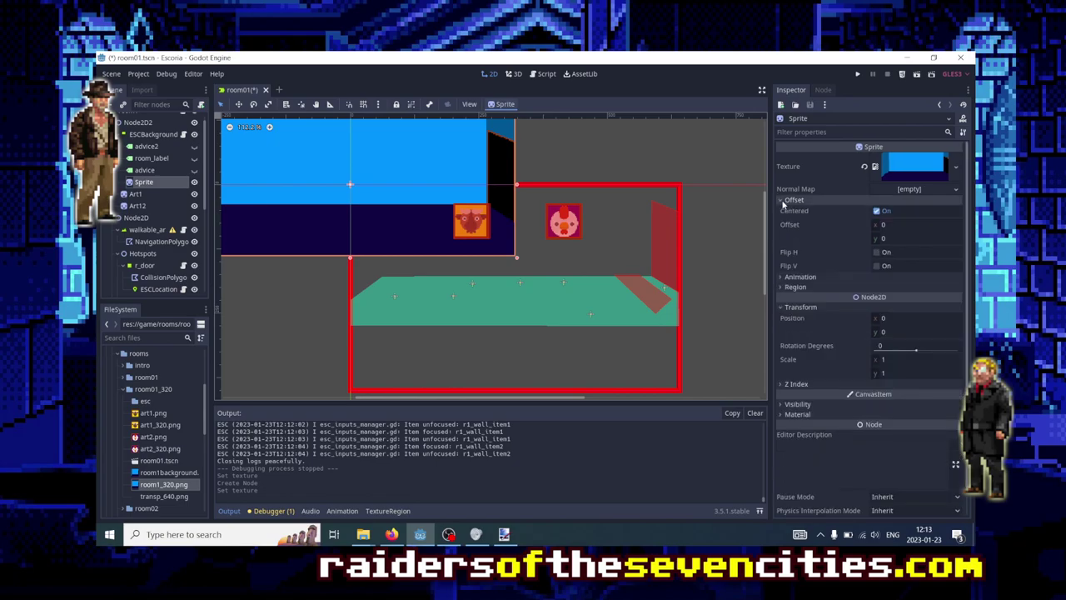
pyautogui.scroll(1, 361, 191)
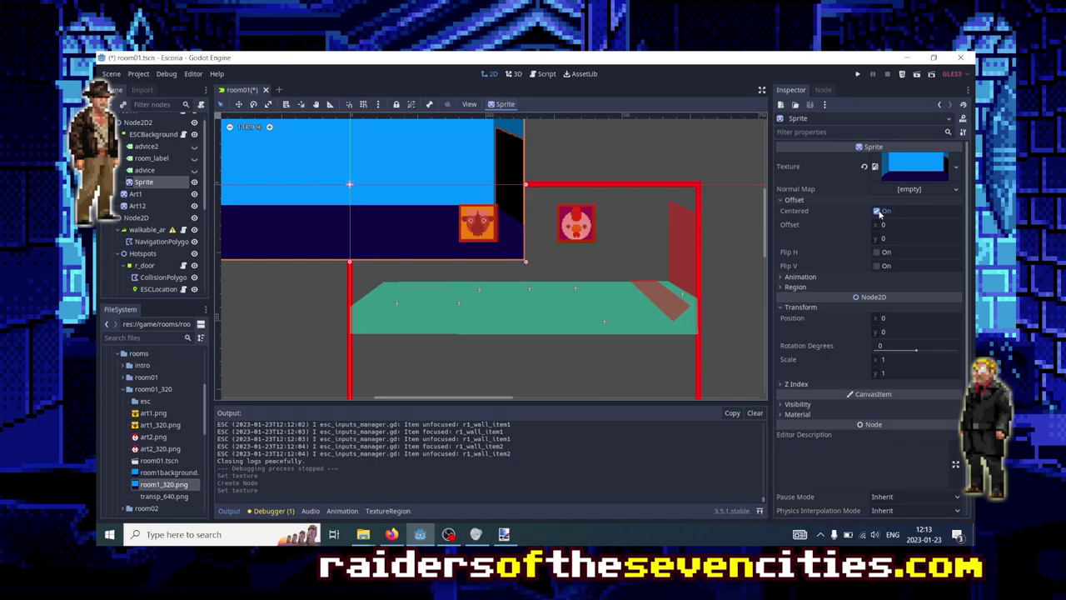
pyautogui.click(878, 213)
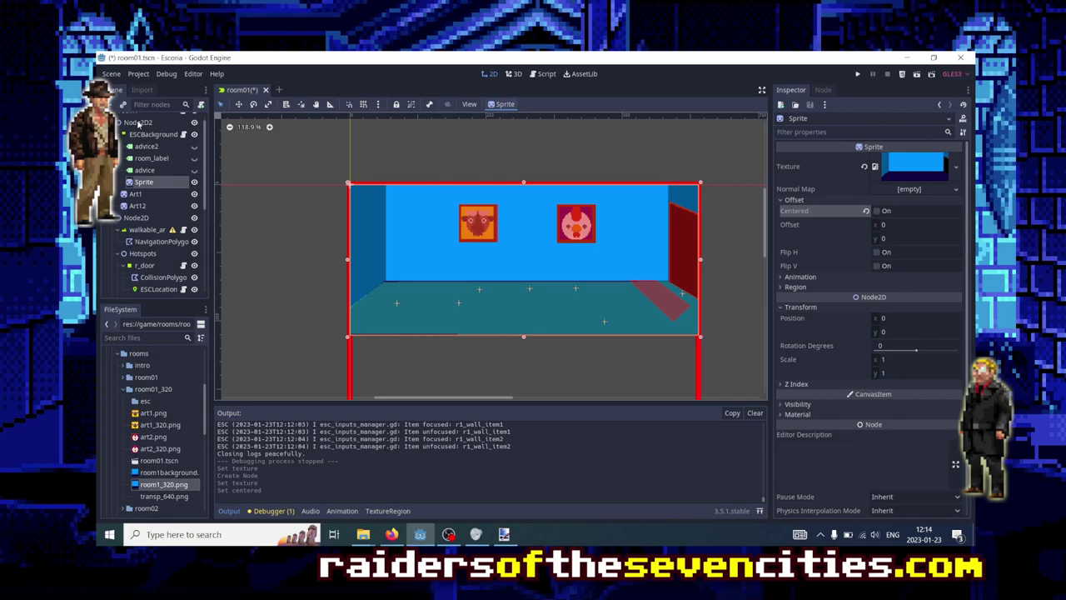
# - Confirm Node2D2's 2x scale, play room01, and move and enlarge the game window
pyautogui.click(137, 122)
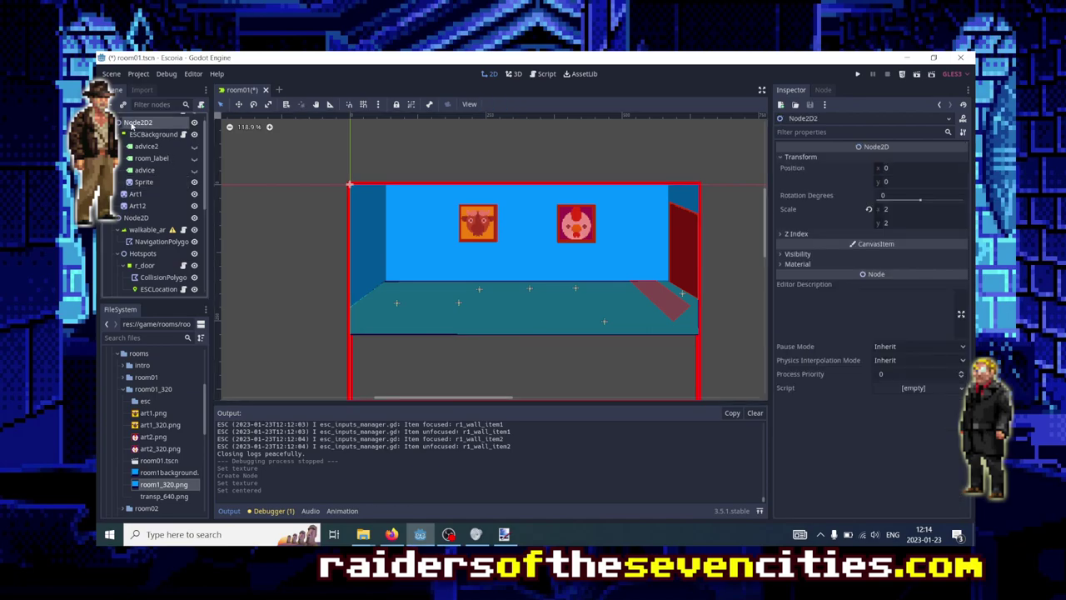
pyautogui.click(917, 75)
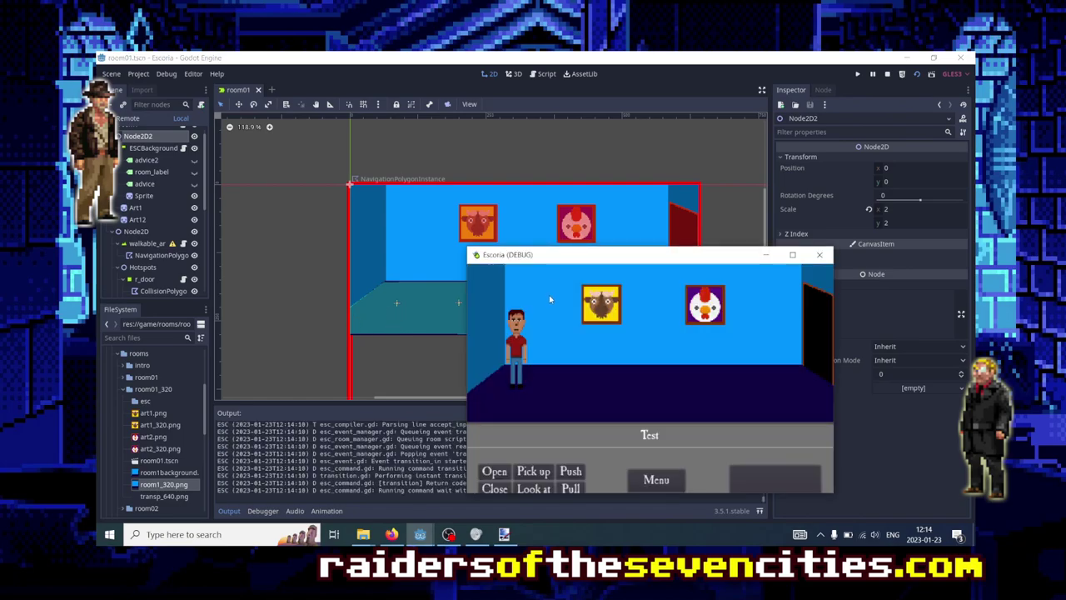
pyautogui.moveTo(583, 254); pyautogui.dragTo(306, 112)
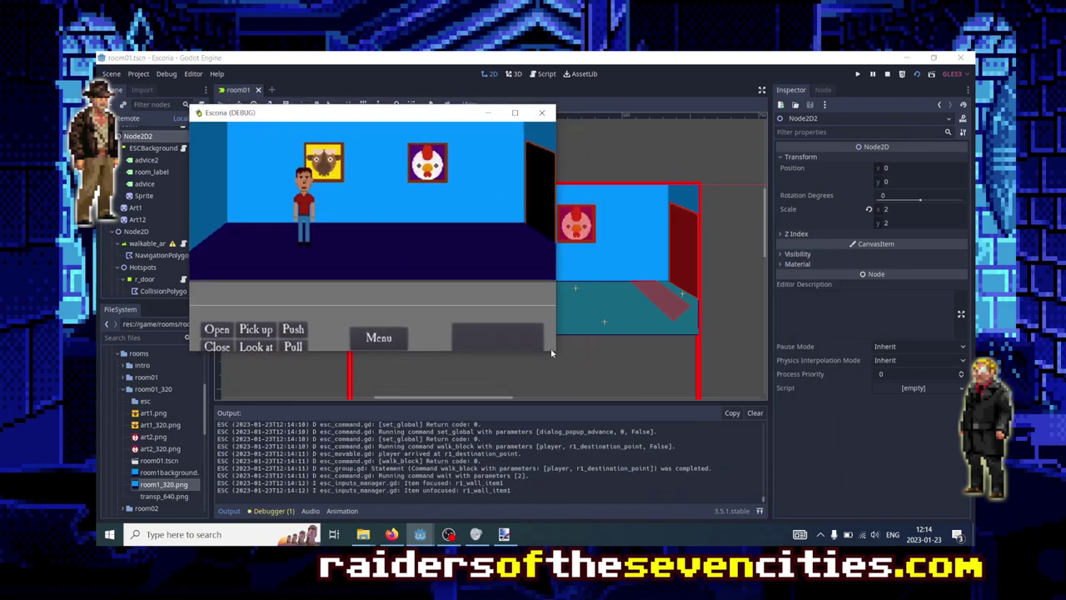
pyautogui.moveTo(555, 352); pyautogui.dragTo(820, 498)
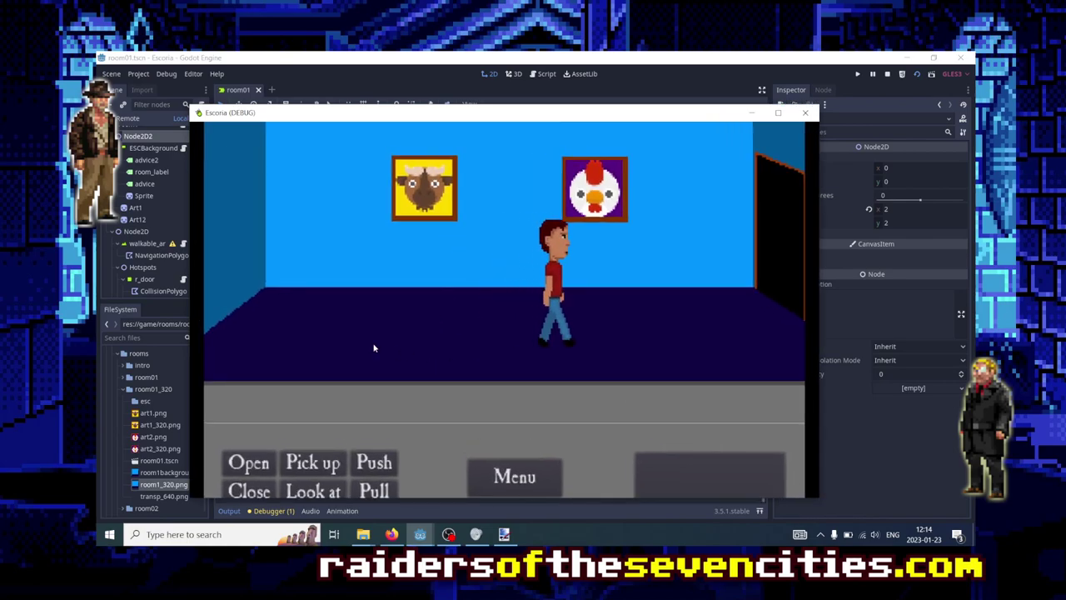
# - Walk the character around the room and look at the cow painting
pyautogui.click(738, 334)
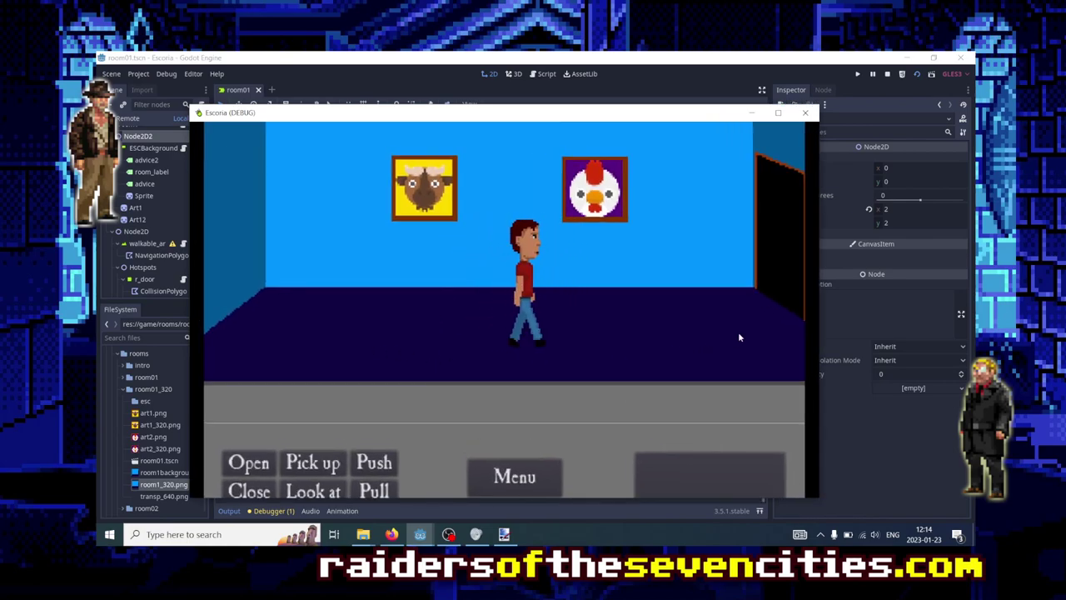
pyautogui.click(588, 326)
pyautogui.click(654, 355)
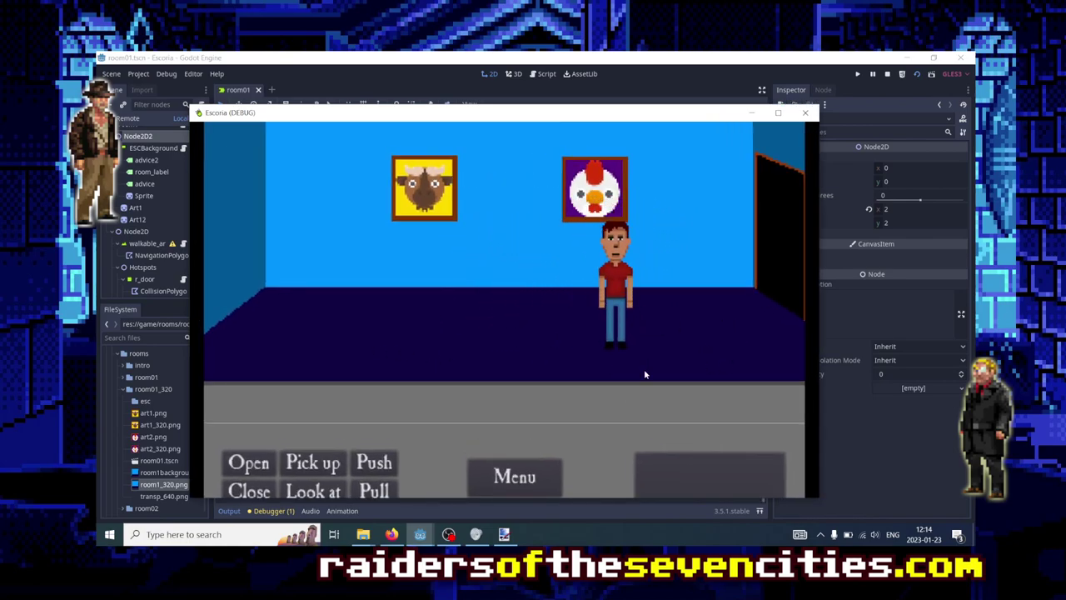
pyautogui.click(288, 326)
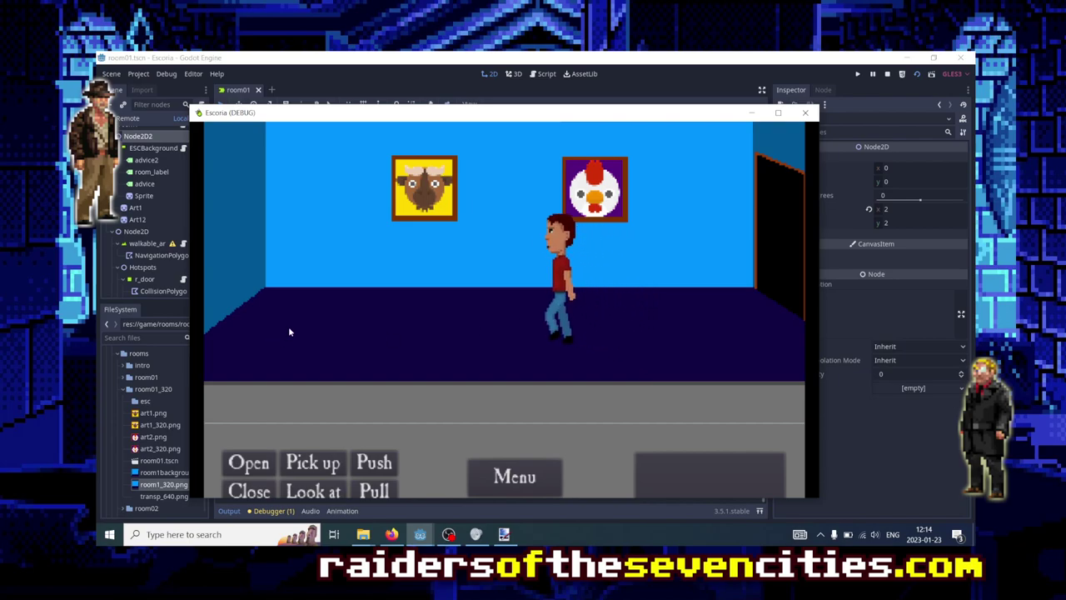
pyautogui.click(369, 311)
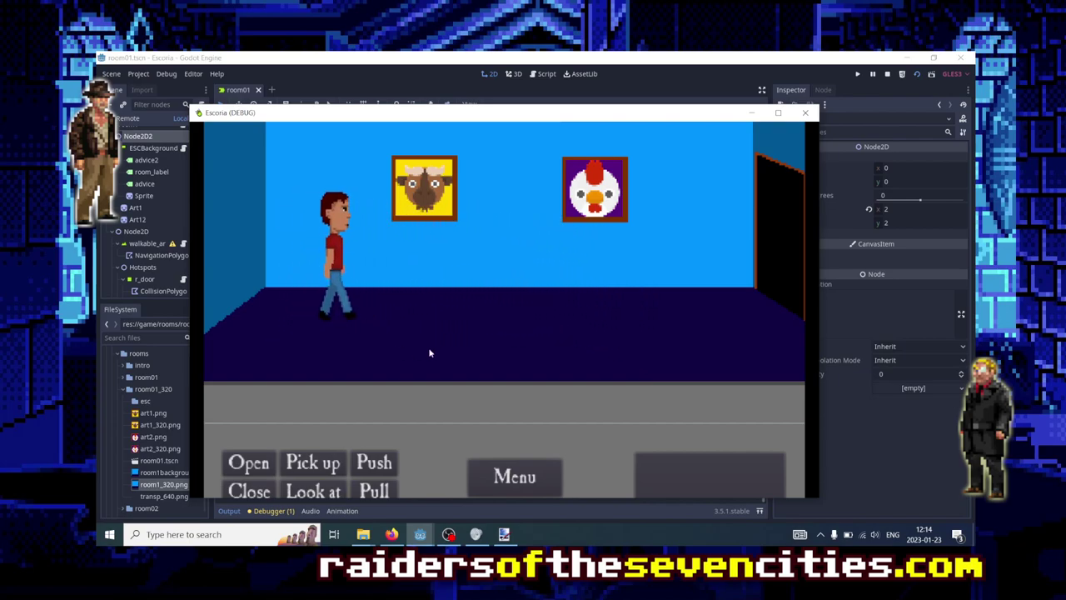
pyautogui.click(439, 191)
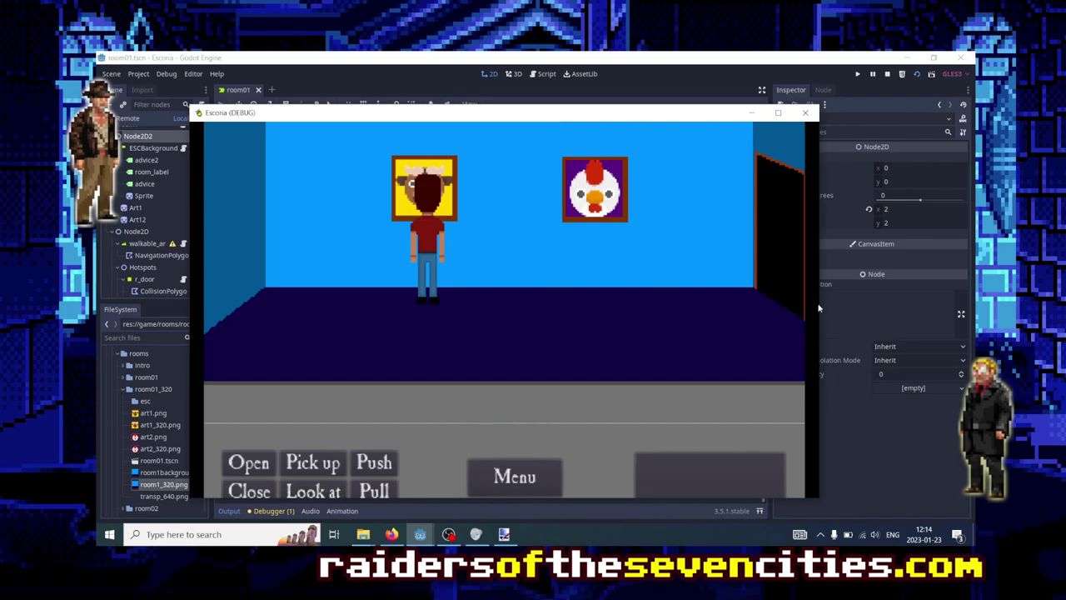
# - Narrow the game window, then switch to OBS
pyautogui.moveTo(821, 305)
pyautogui.mouseDown()
pyautogui.moveTo(836, 285)
pyautogui.moveTo(723, 281)
pyautogui.moveTo(538, 312)
pyautogui.mouseUp()
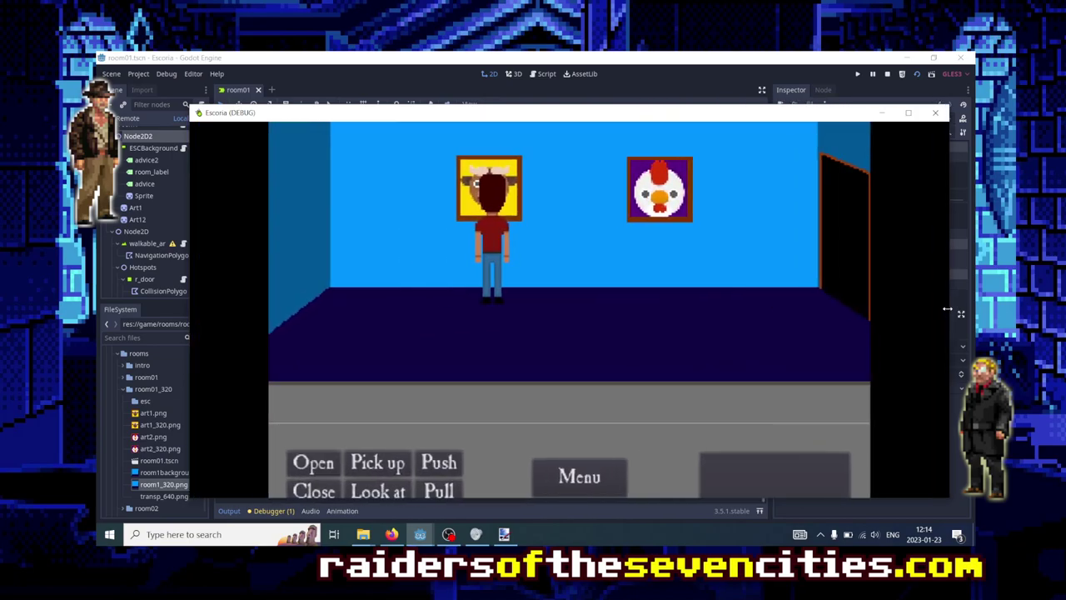
pyautogui.moveTo(538, 312); pyautogui.dragTo(499, 320)
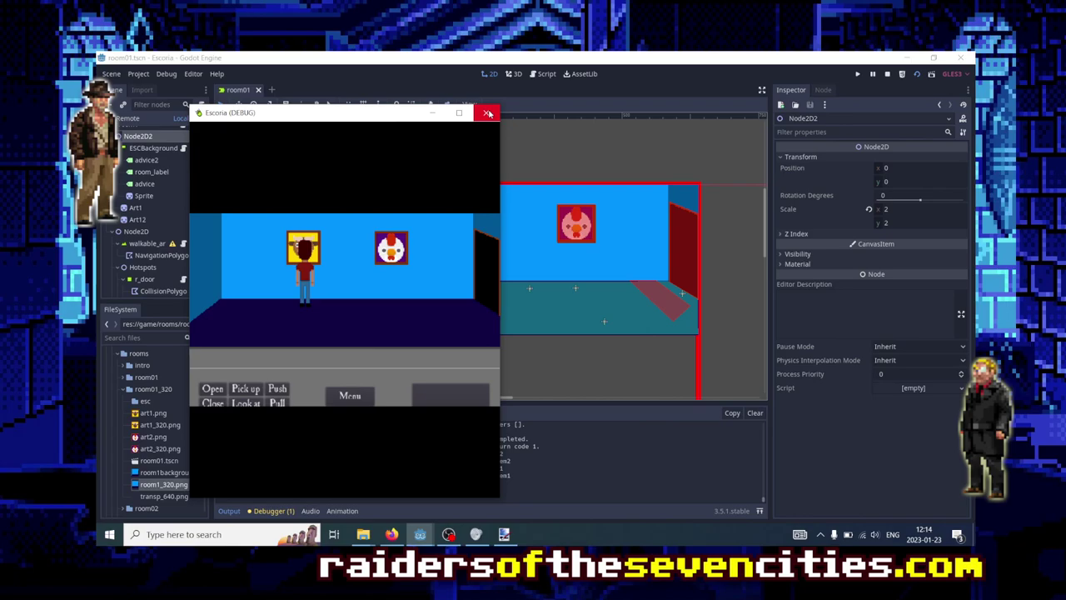
pyautogui.hotkey('alt', 'Tab')
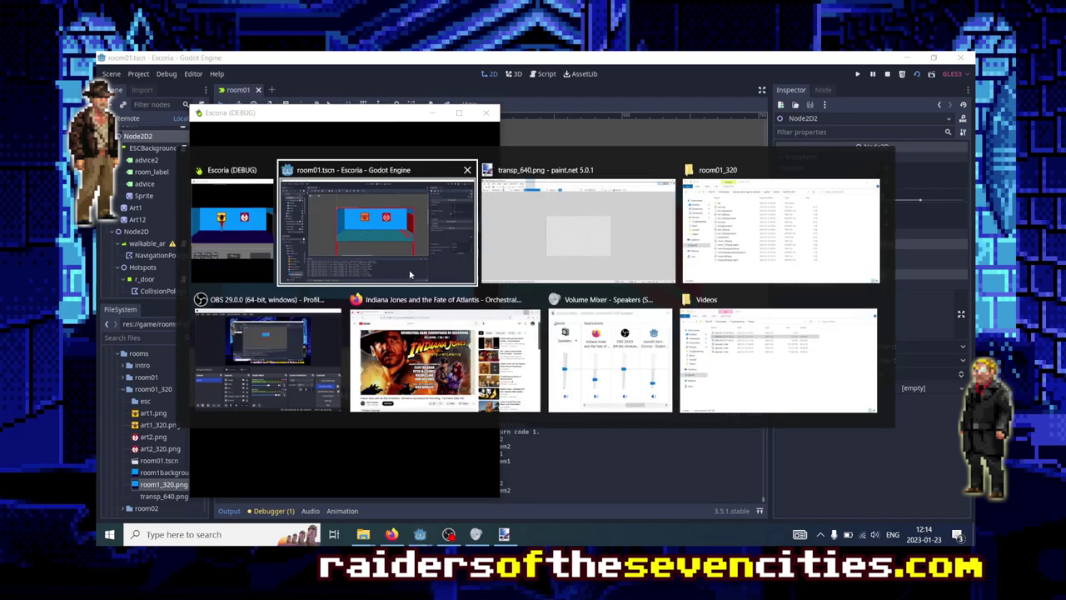
pyautogui.click(275, 358)
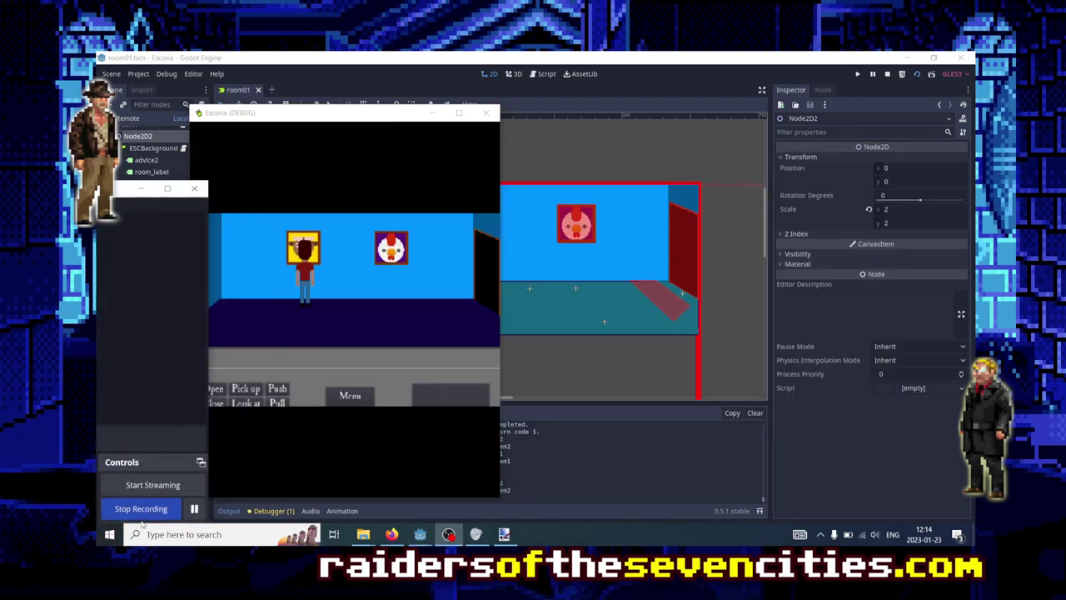